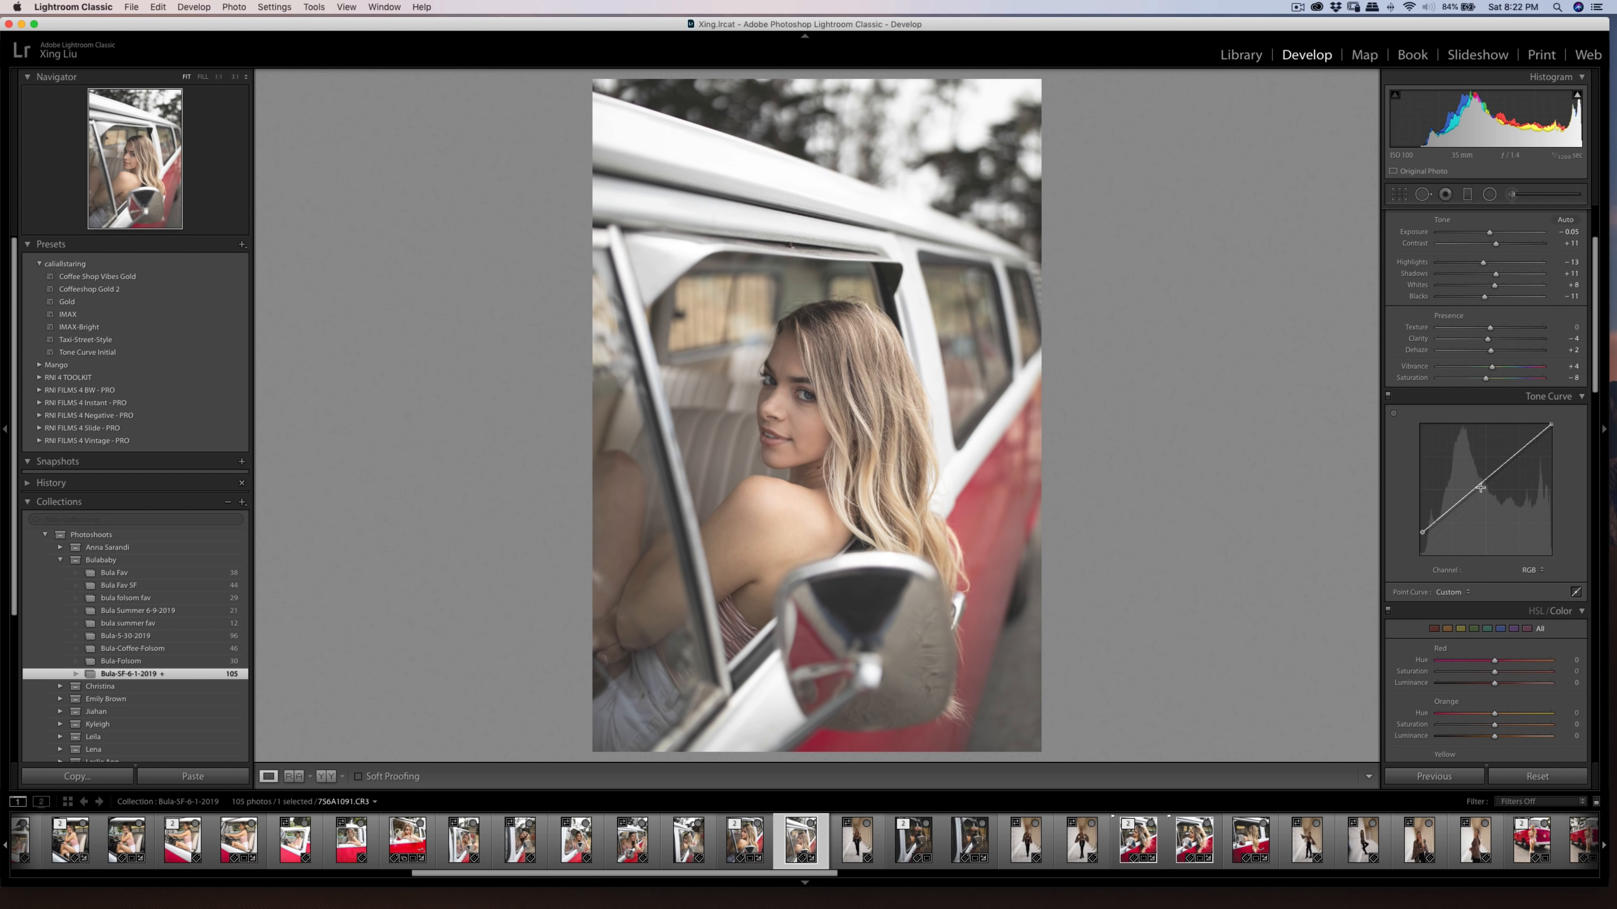
# Step: Darken the shadows on the RGB tone curve with a lower point and anchor the midtones slightly below the diagonal
pyautogui.moveTo(1480, 487); pyautogui.dragTo(1485, 493)
pyautogui.moveTo(1451, 511); pyautogui.dragTo(1452, 525)
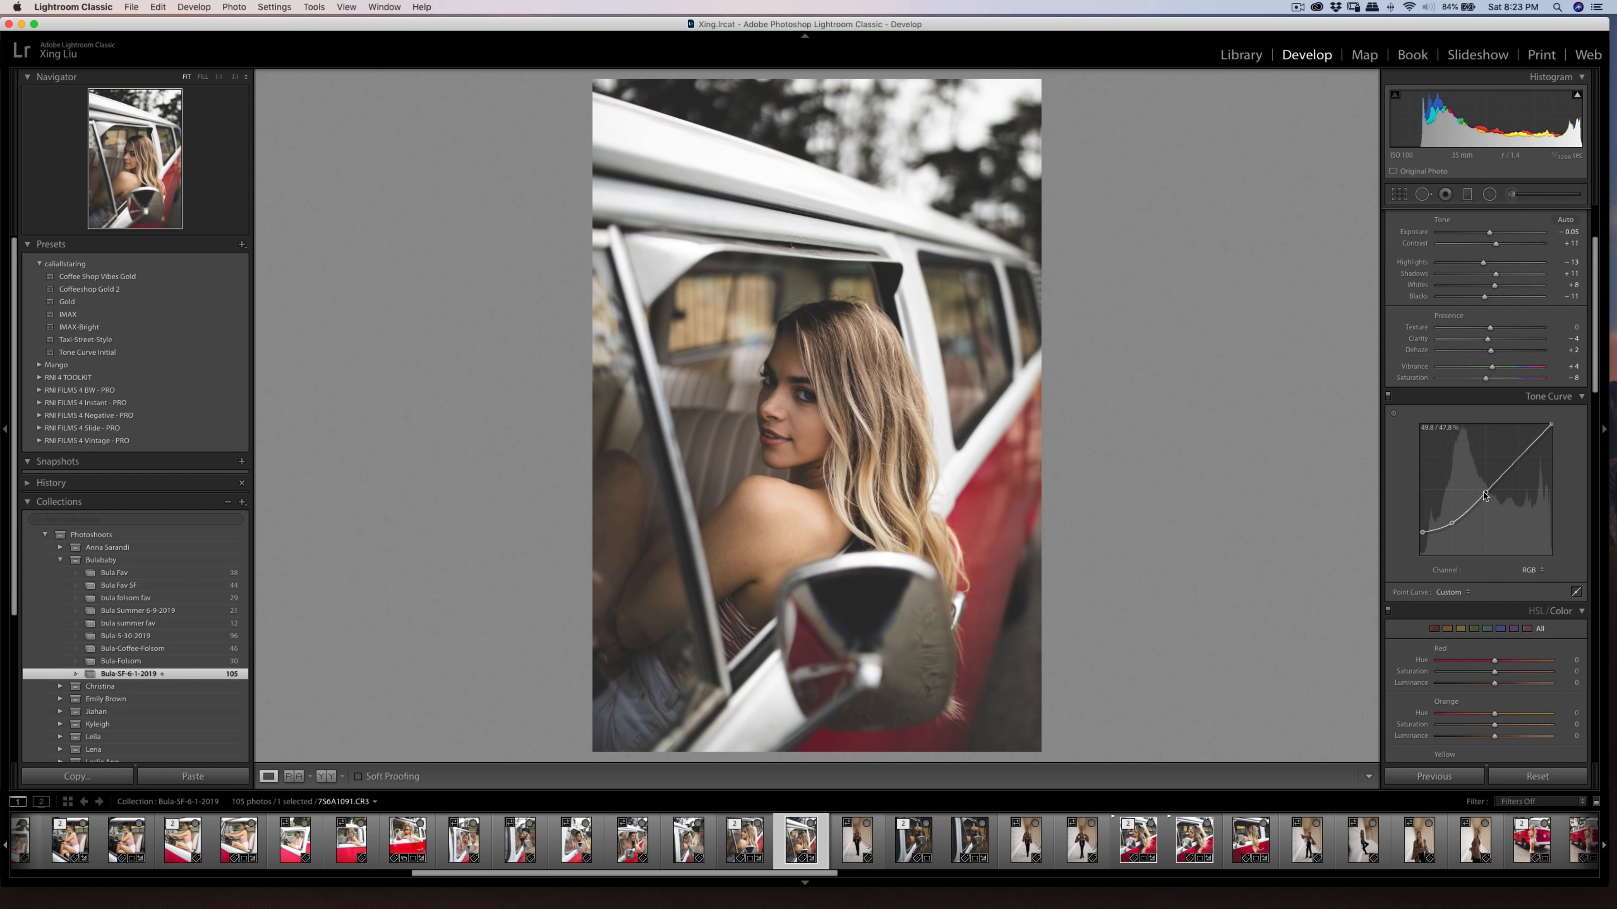
pyautogui.moveTo(1485, 496); pyautogui.dragTo(1487, 497)
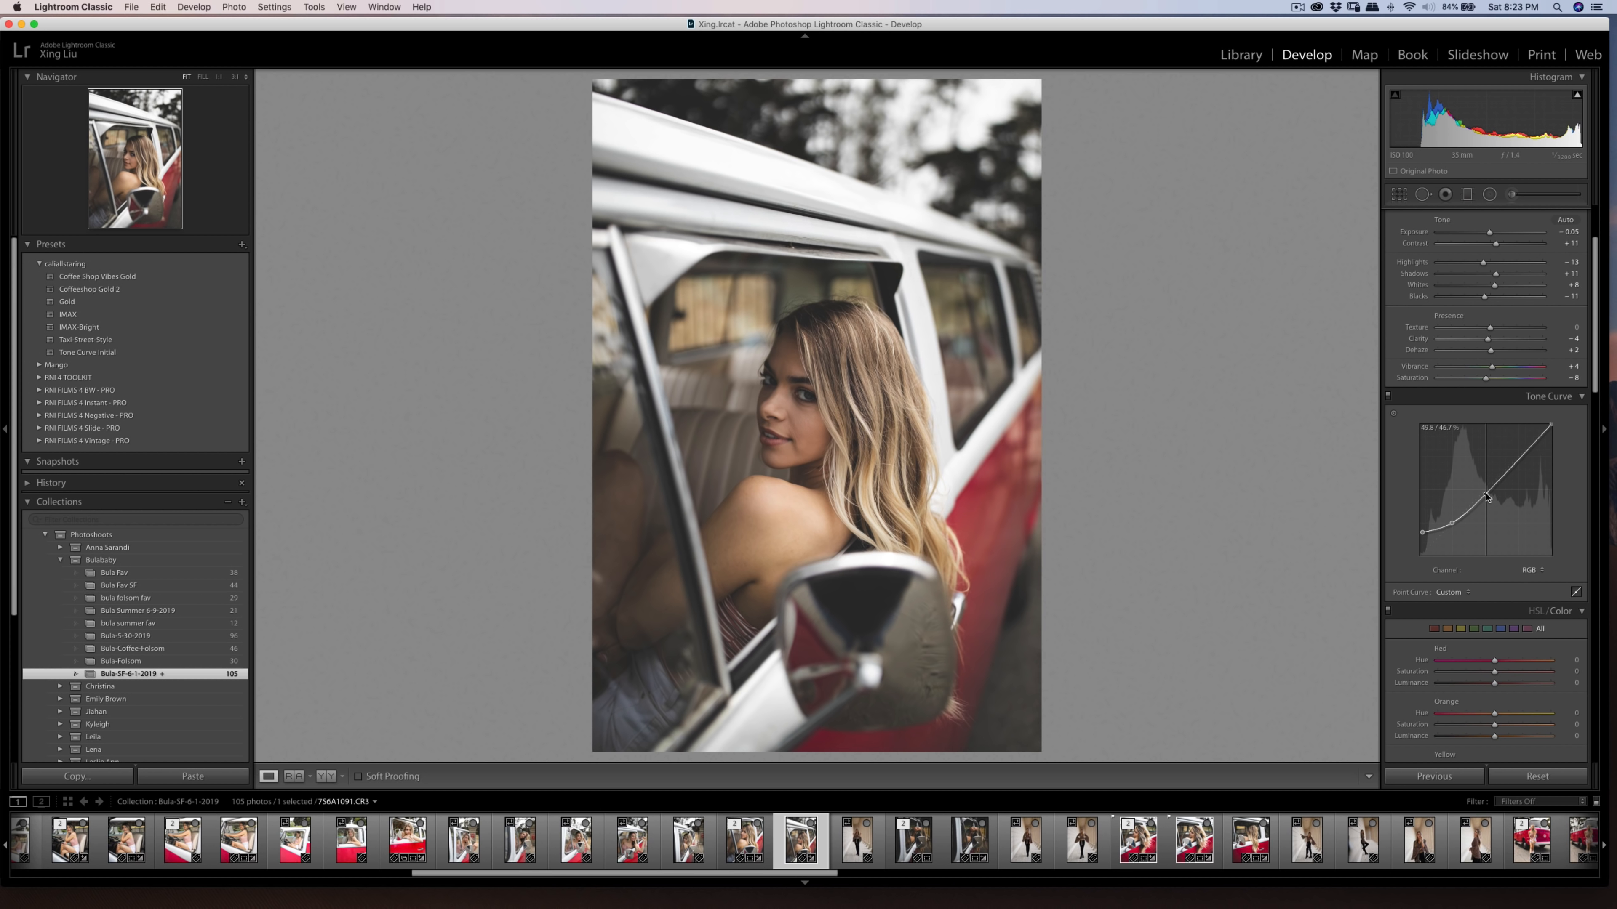
pyautogui.moveTo(1450, 526); pyautogui.dragTo(1453, 525)
# Step: Cool the photo's white balance to a custom temperature of 5,998
pyautogui.scroll(5, 1484, 308)
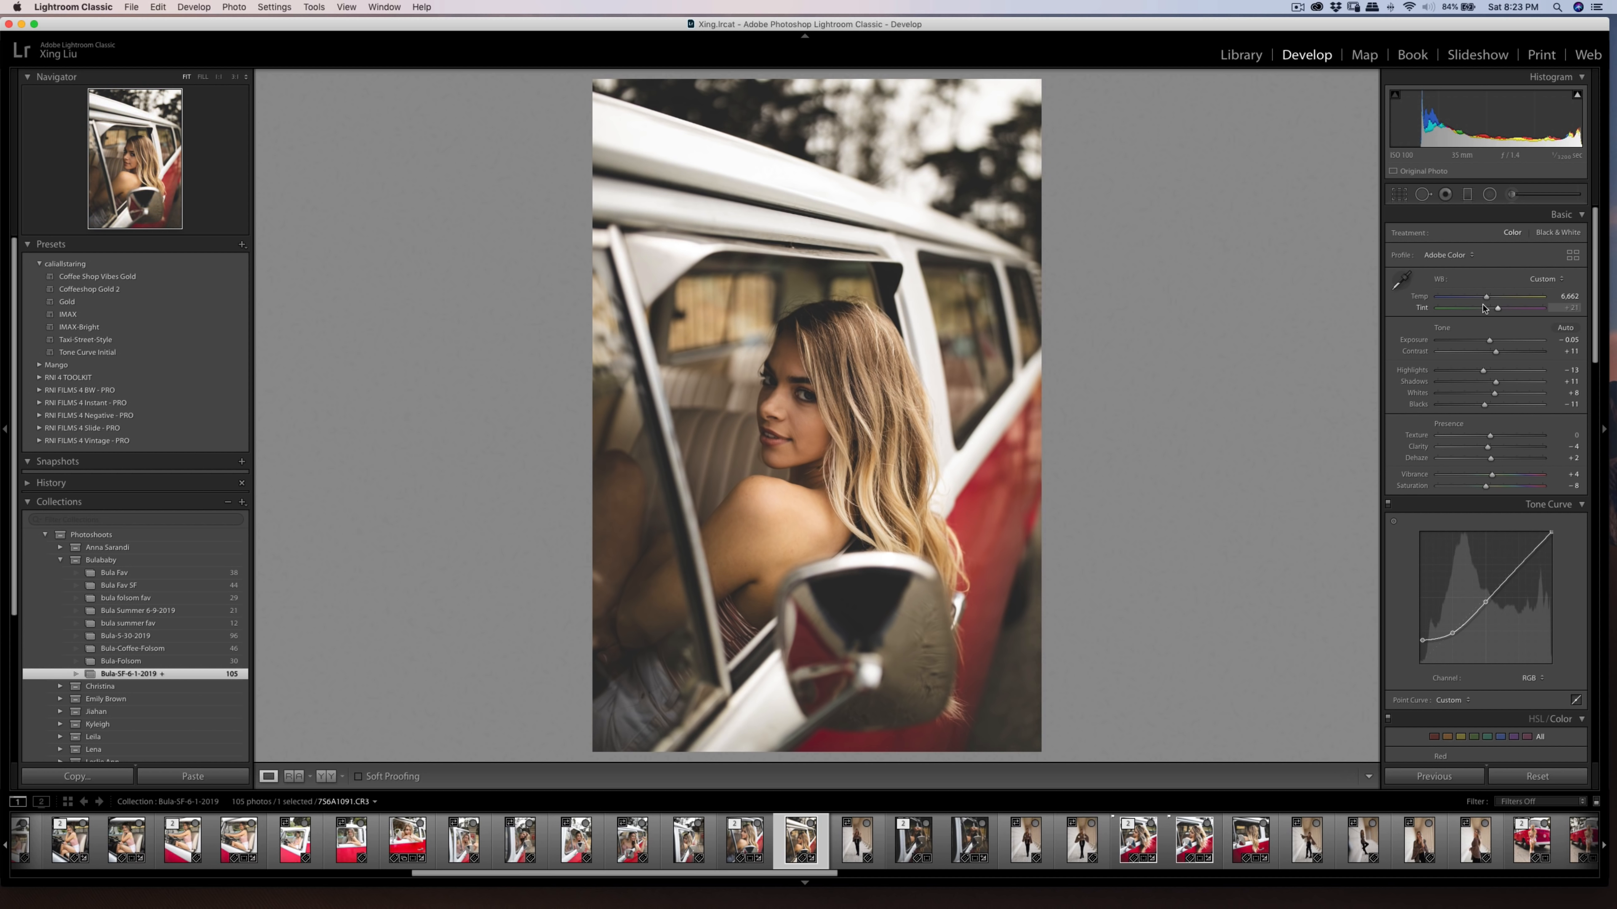
pyautogui.moveTo(1487, 299); pyautogui.dragTo(1479, 302)
pyautogui.click(1546, 278)
pyautogui.click(1531, 211)
pyautogui.moveTo(1475, 298); pyautogui.dragTo(1478, 298)
# Step: Brush a shadow-lifting adjustment onto the woman's face, raise its amount, and compare the photo with and without it
pyautogui.click(1513, 195)
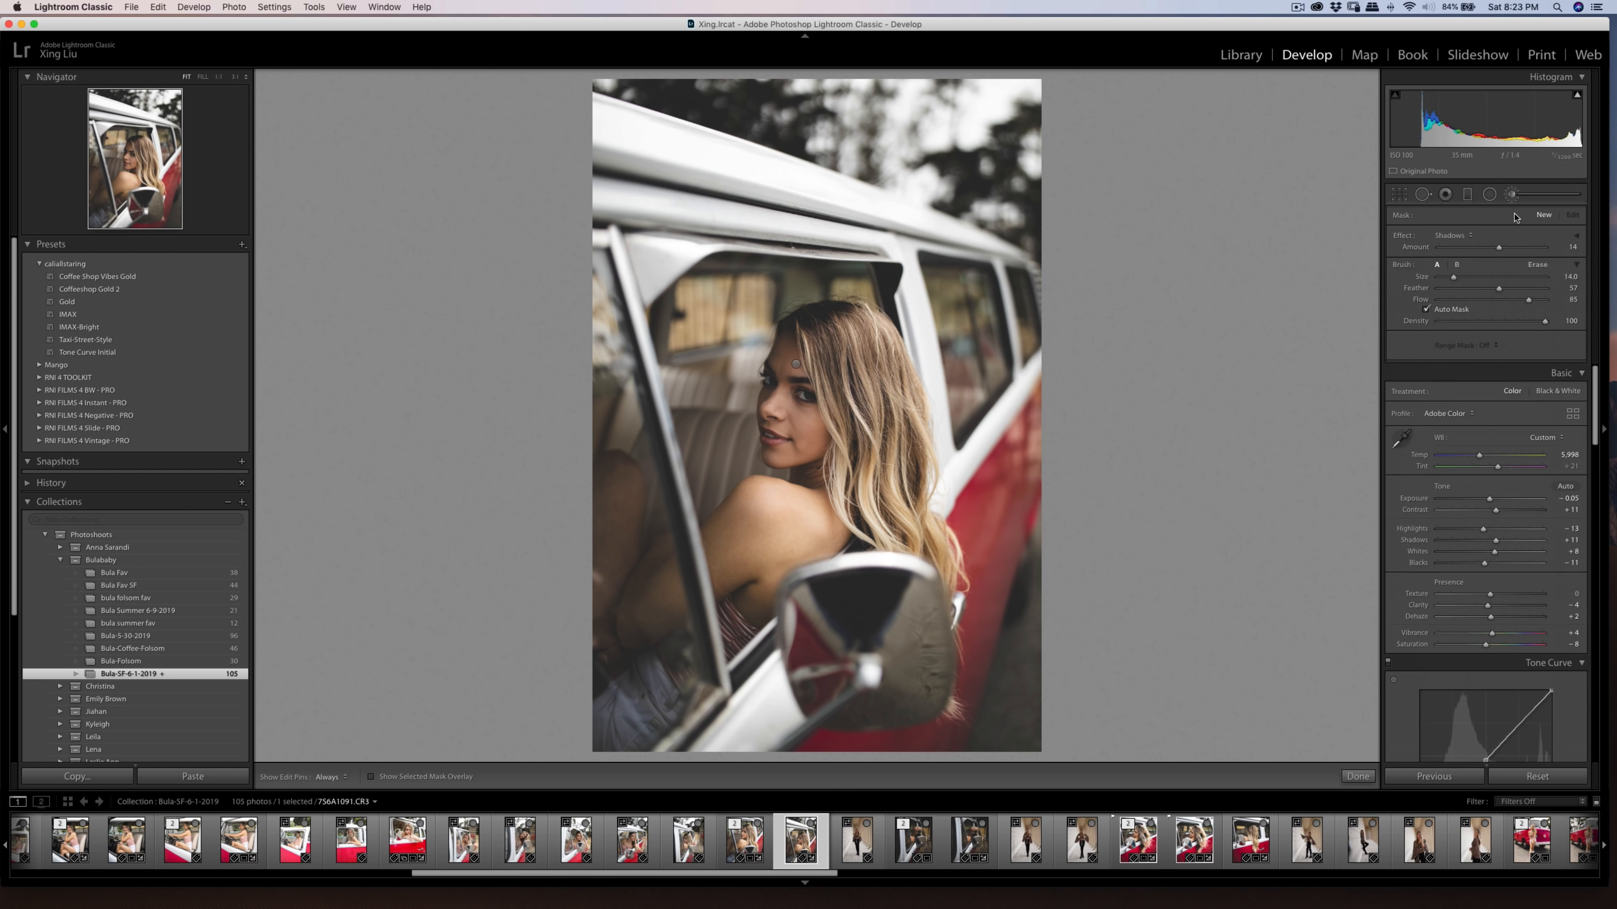
pyautogui.click(797, 364)
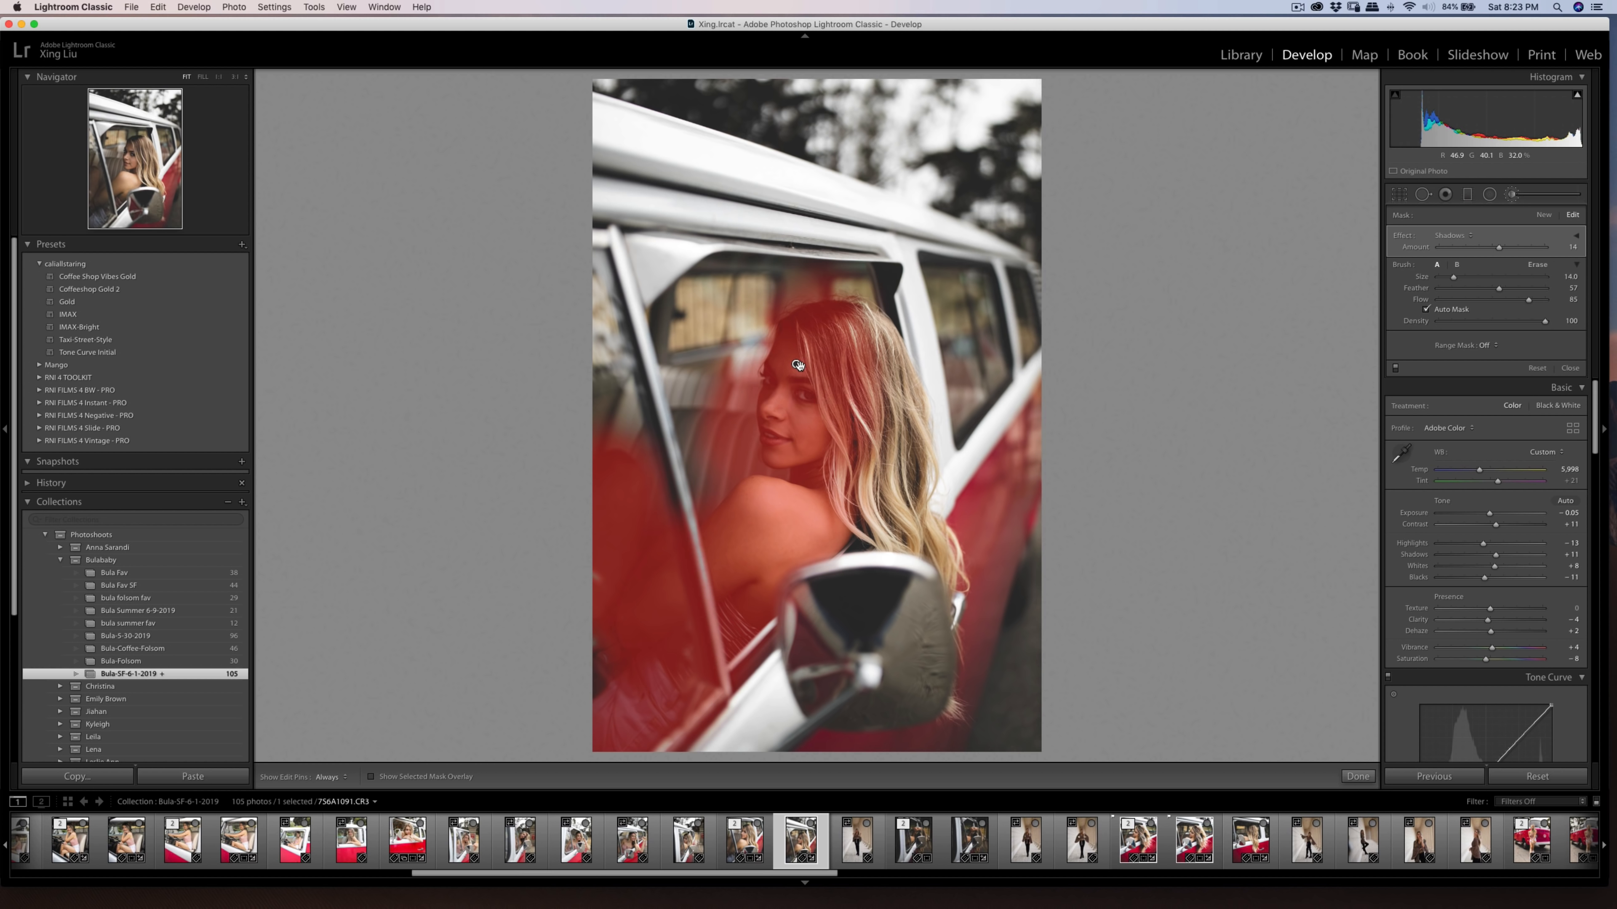
pyautogui.moveTo(1499, 247); pyautogui.dragTo(1503, 247)
pyautogui.click(1395, 368)
pyautogui.click(1395, 368)
pyautogui.click(1395, 368)
pyautogui.click(1394, 368)
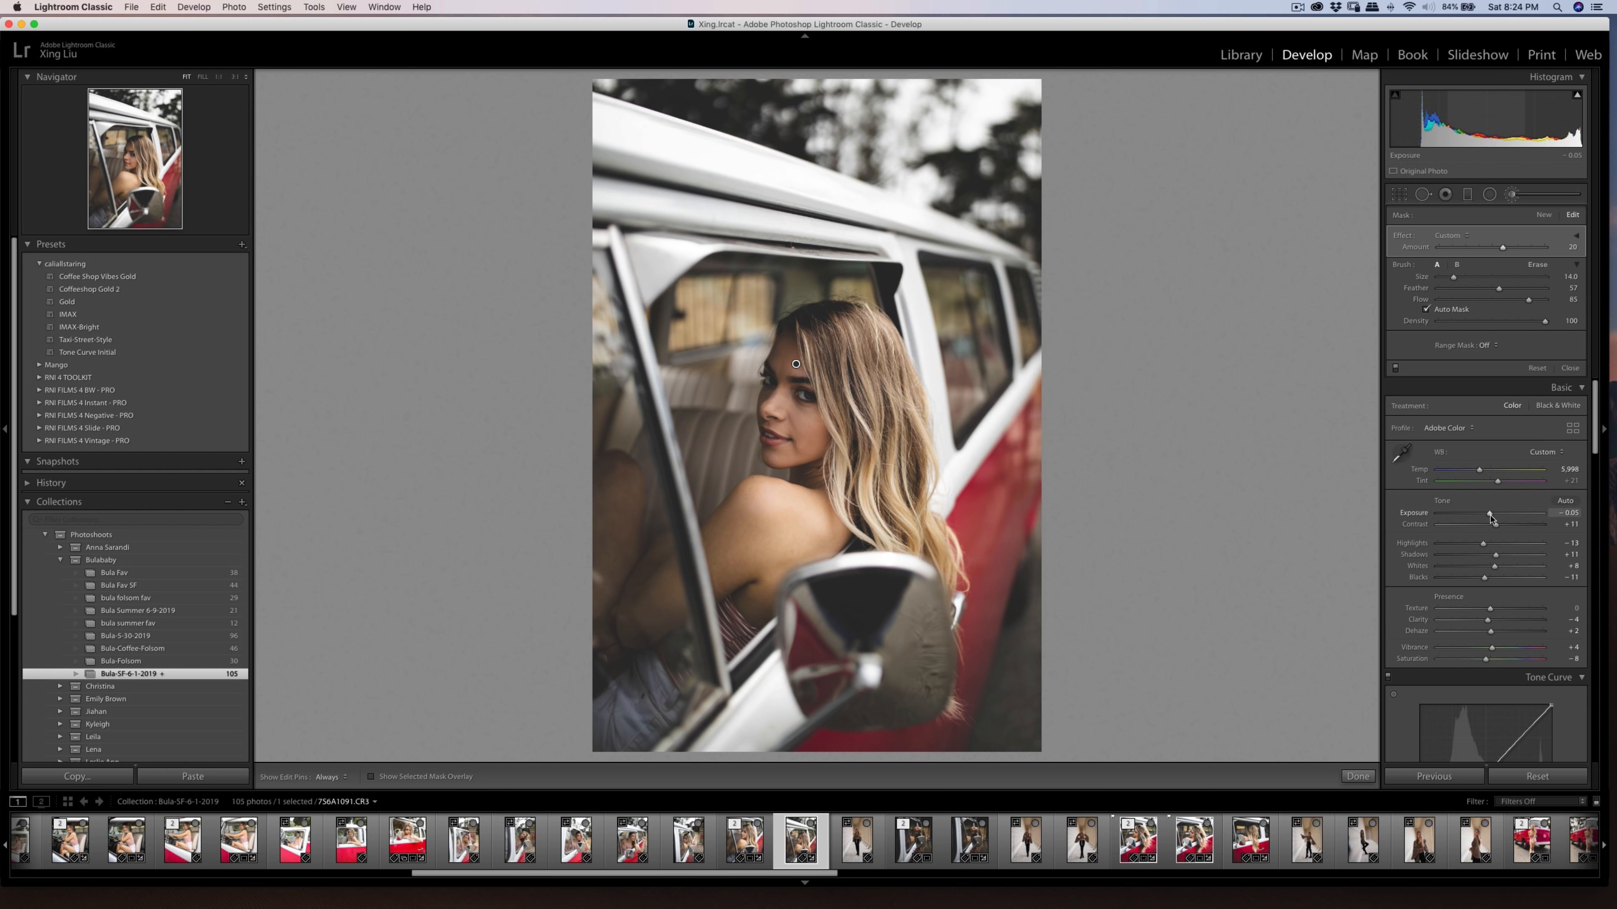
# Step: Lower Highlights to -16 and fine-tune the darkest end of the tone curve
pyautogui.moveTo(1485, 546); pyautogui.dragTo(1484, 546)
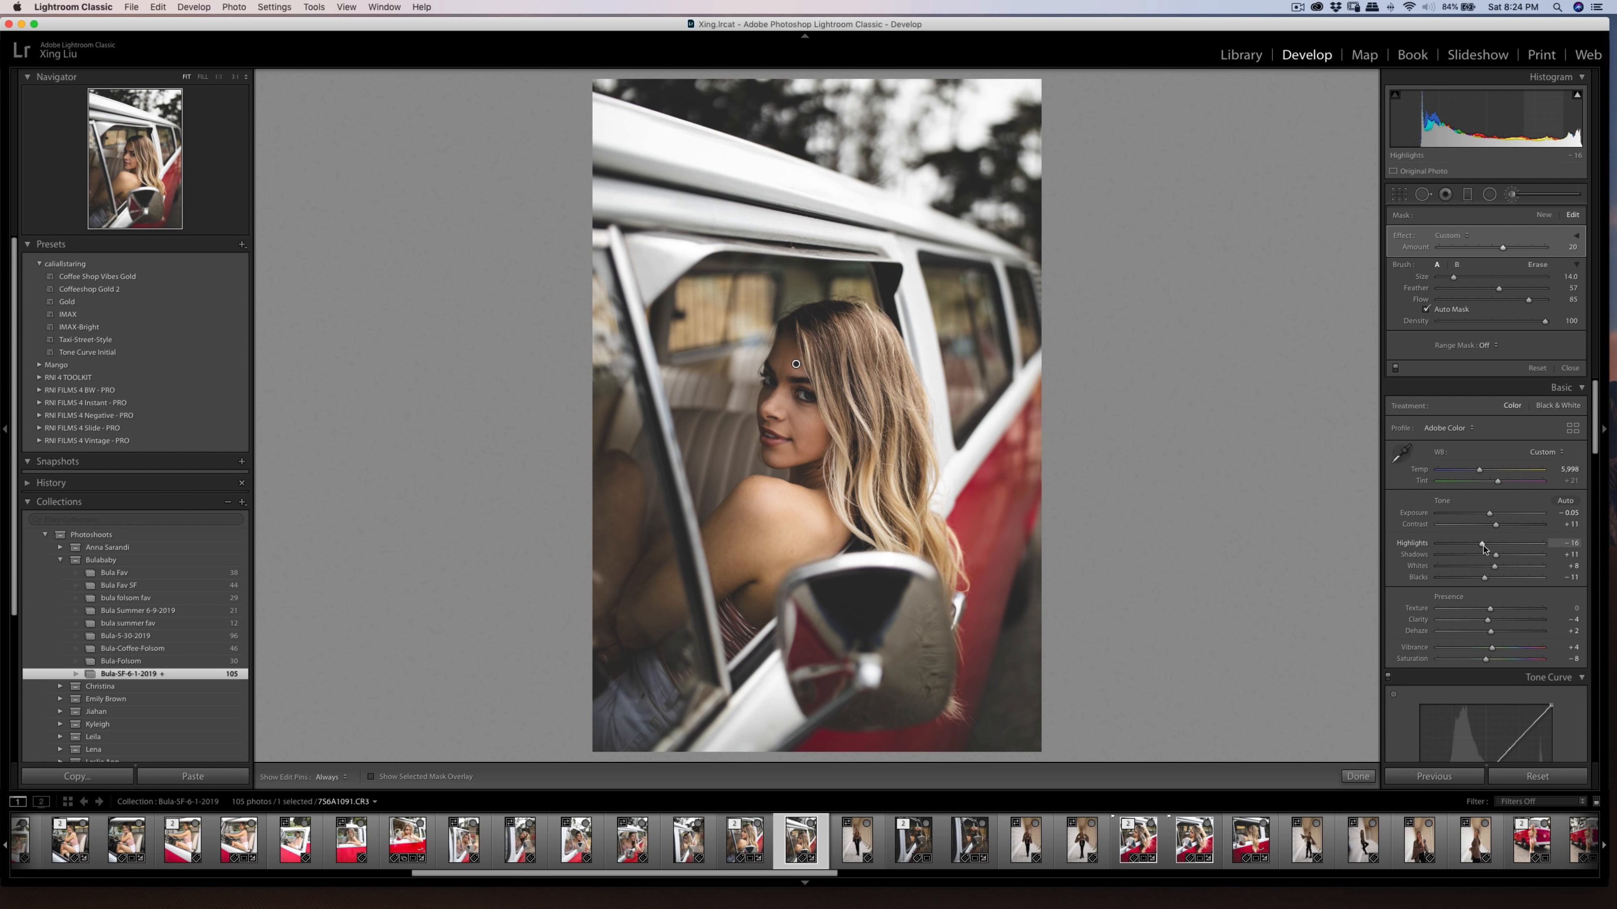
pyautogui.moveTo(1488, 514); pyautogui.dragTo(1489, 514)
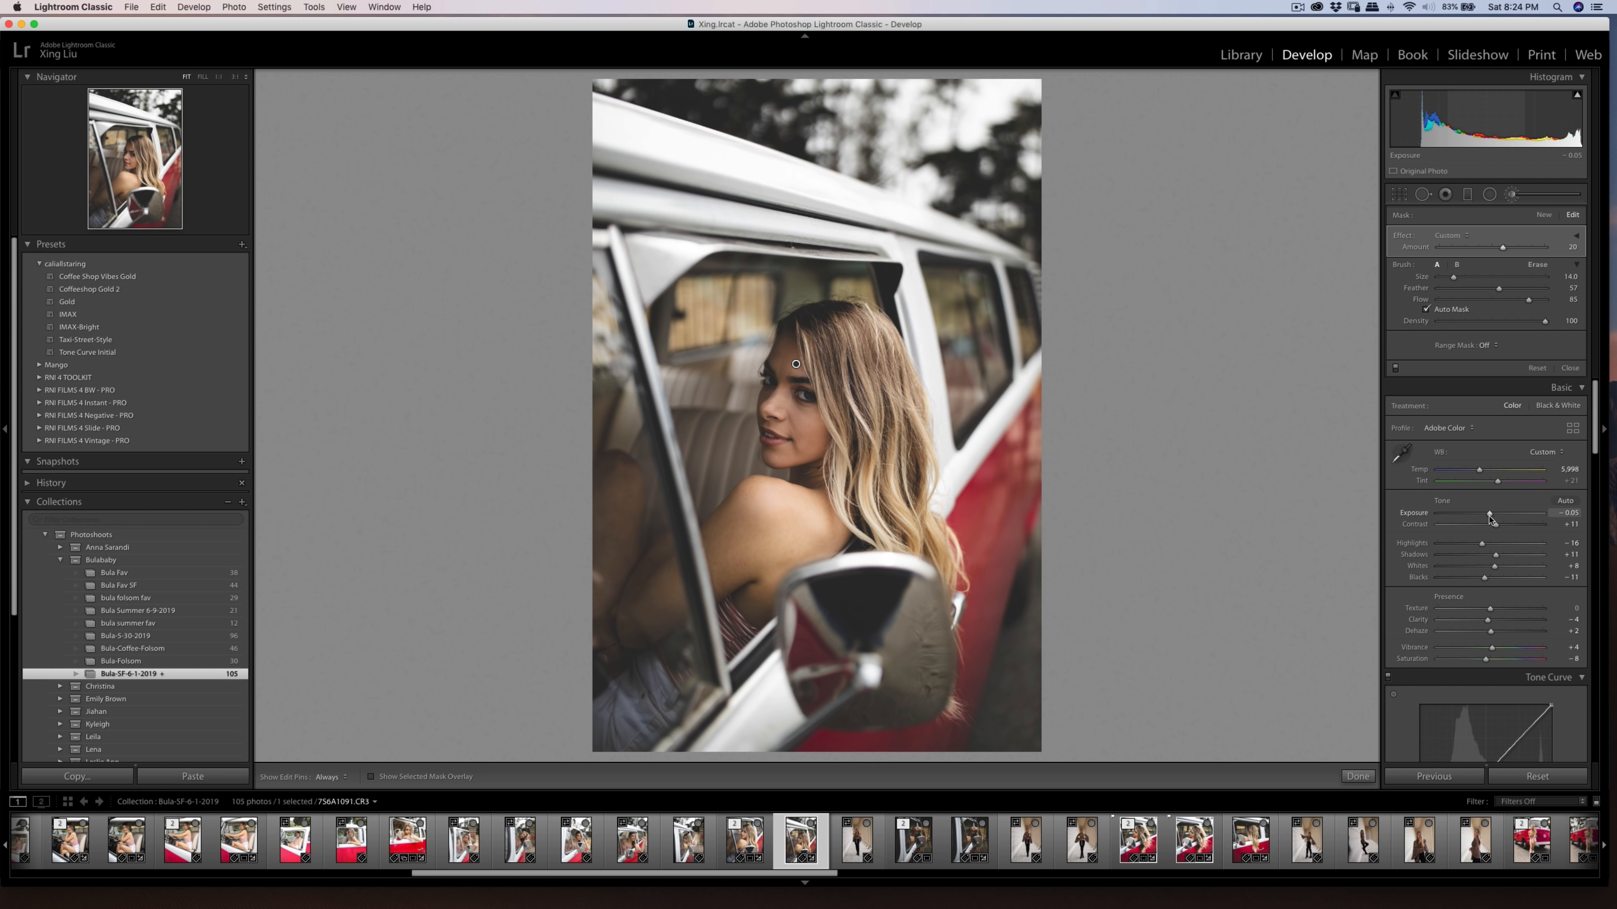
pyautogui.scroll(-5, 1463, 548)
pyautogui.moveTo(1438, 565); pyautogui.dragTo(1439, 567)
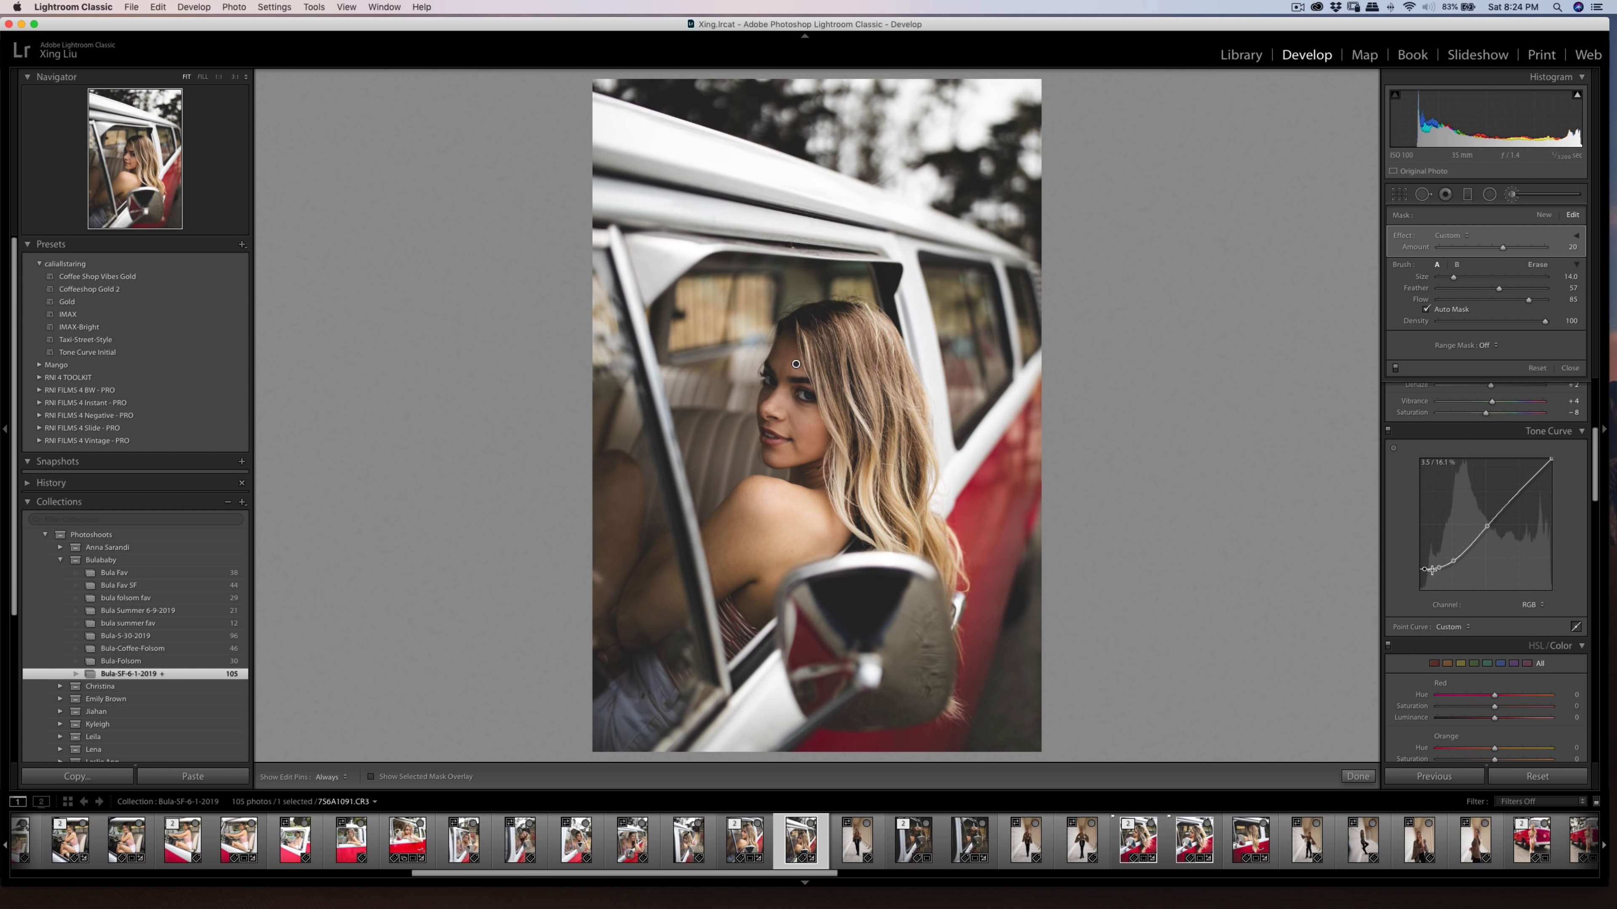
# Step: Crop the photo tighter around the woman, trimming the area above the van
pyautogui.press('r')
pyautogui.moveTo(817, 79); pyautogui.dragTo(817, 191)
pyautogui.press('Return')
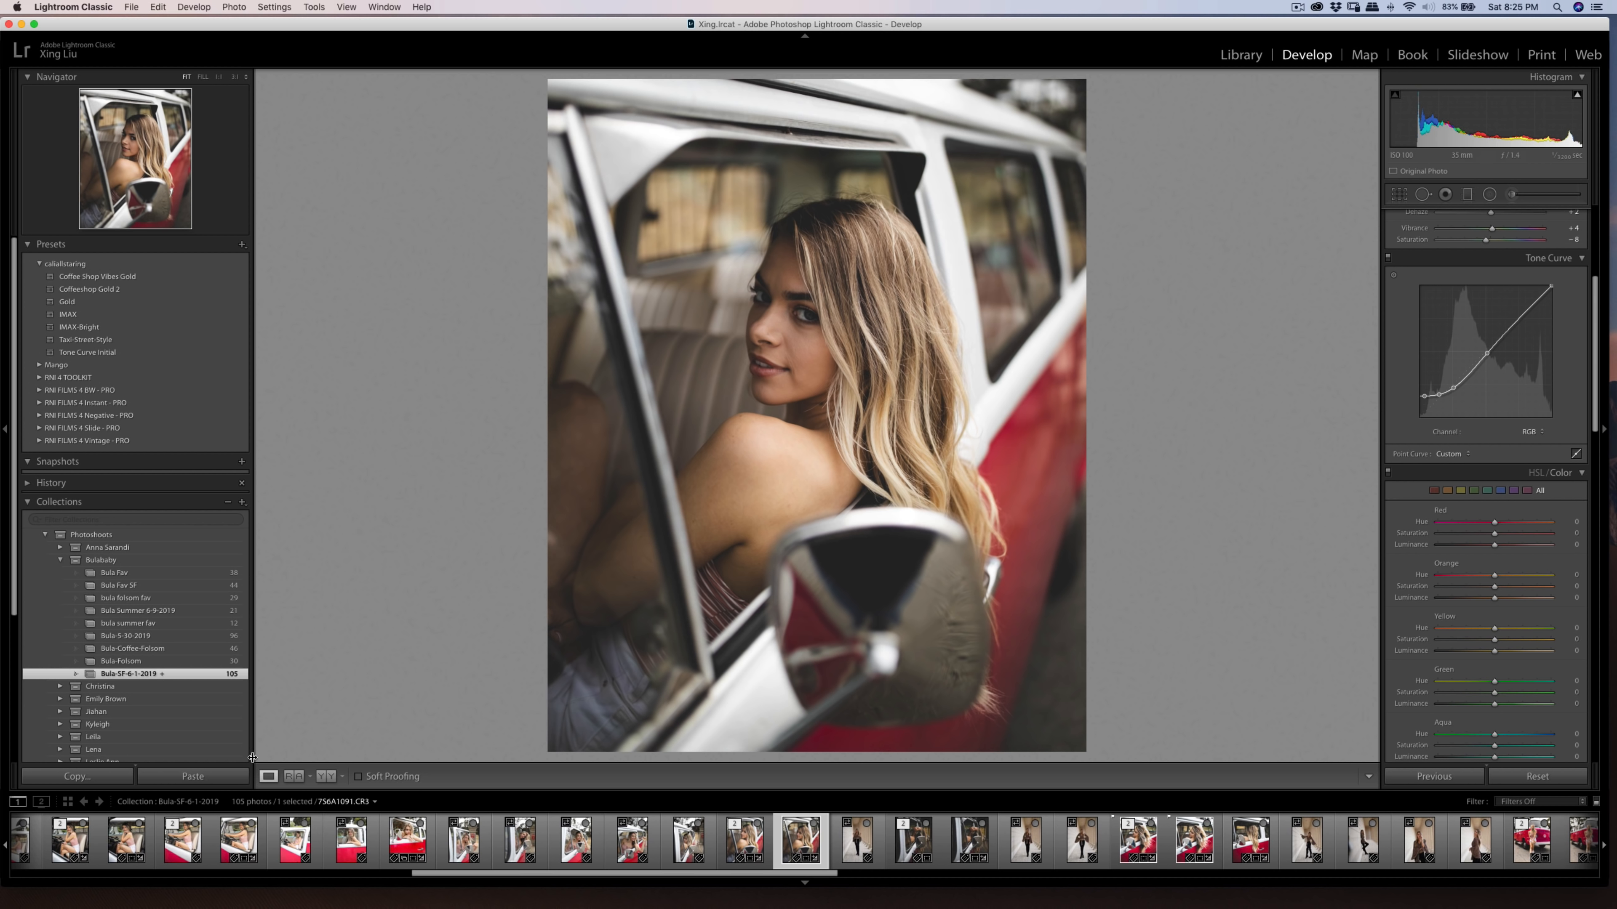
# Step: Copy this photo's develop settings without crop or local adjustments and paste them onto 756A1089.CR3
pyautogui.click(122, 778)
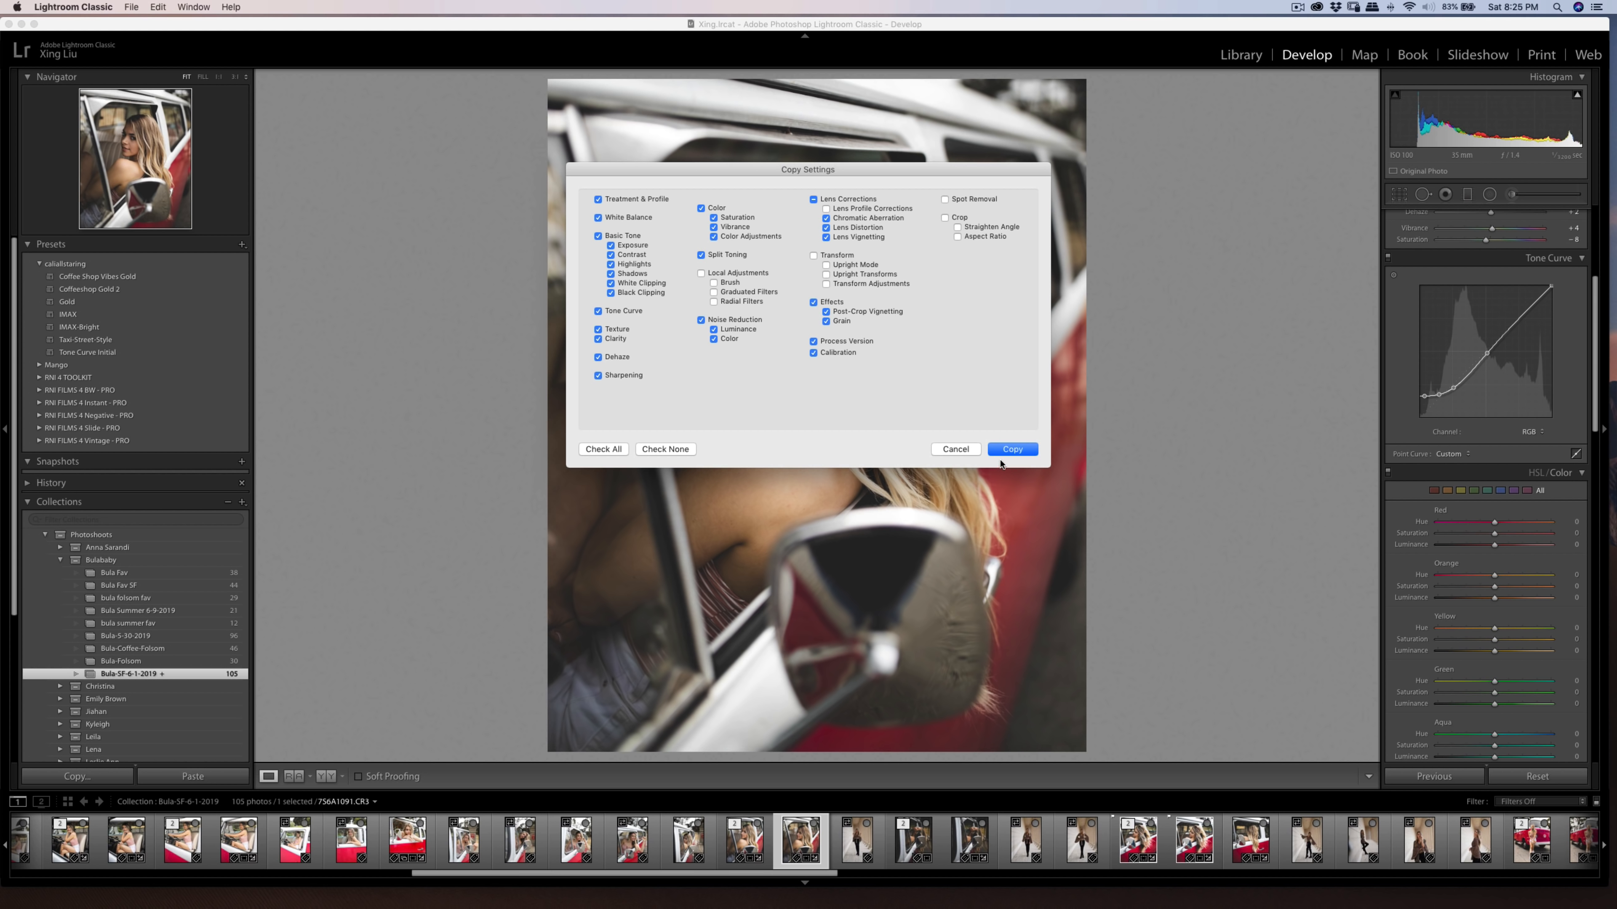
pyautogui.click(1009, 450)
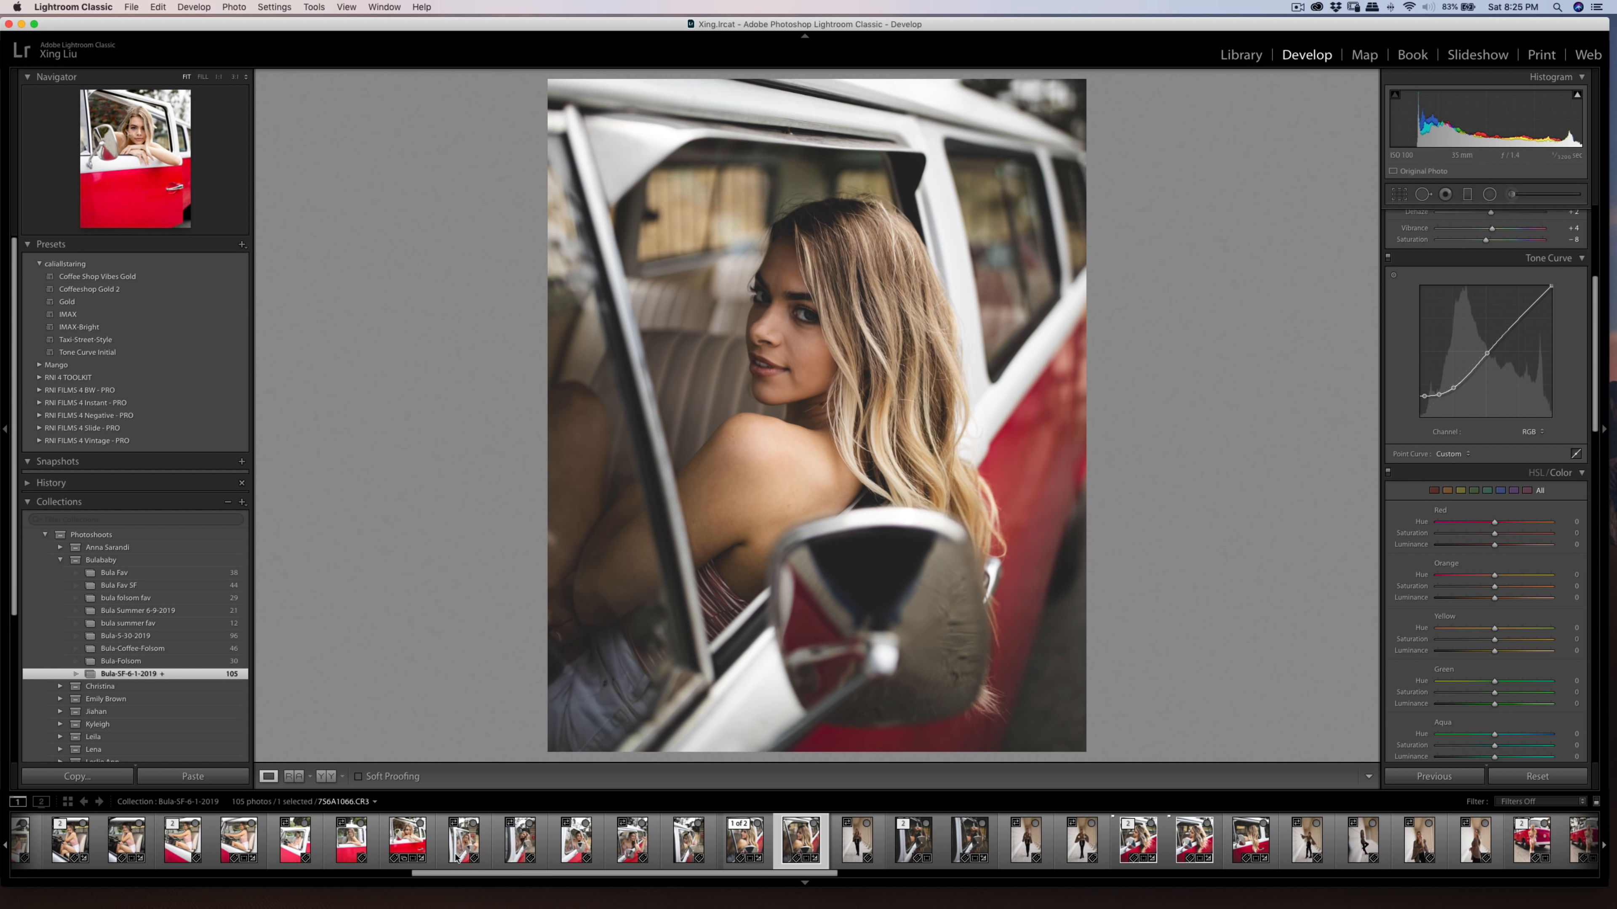
pyautogui.click(682, 848)
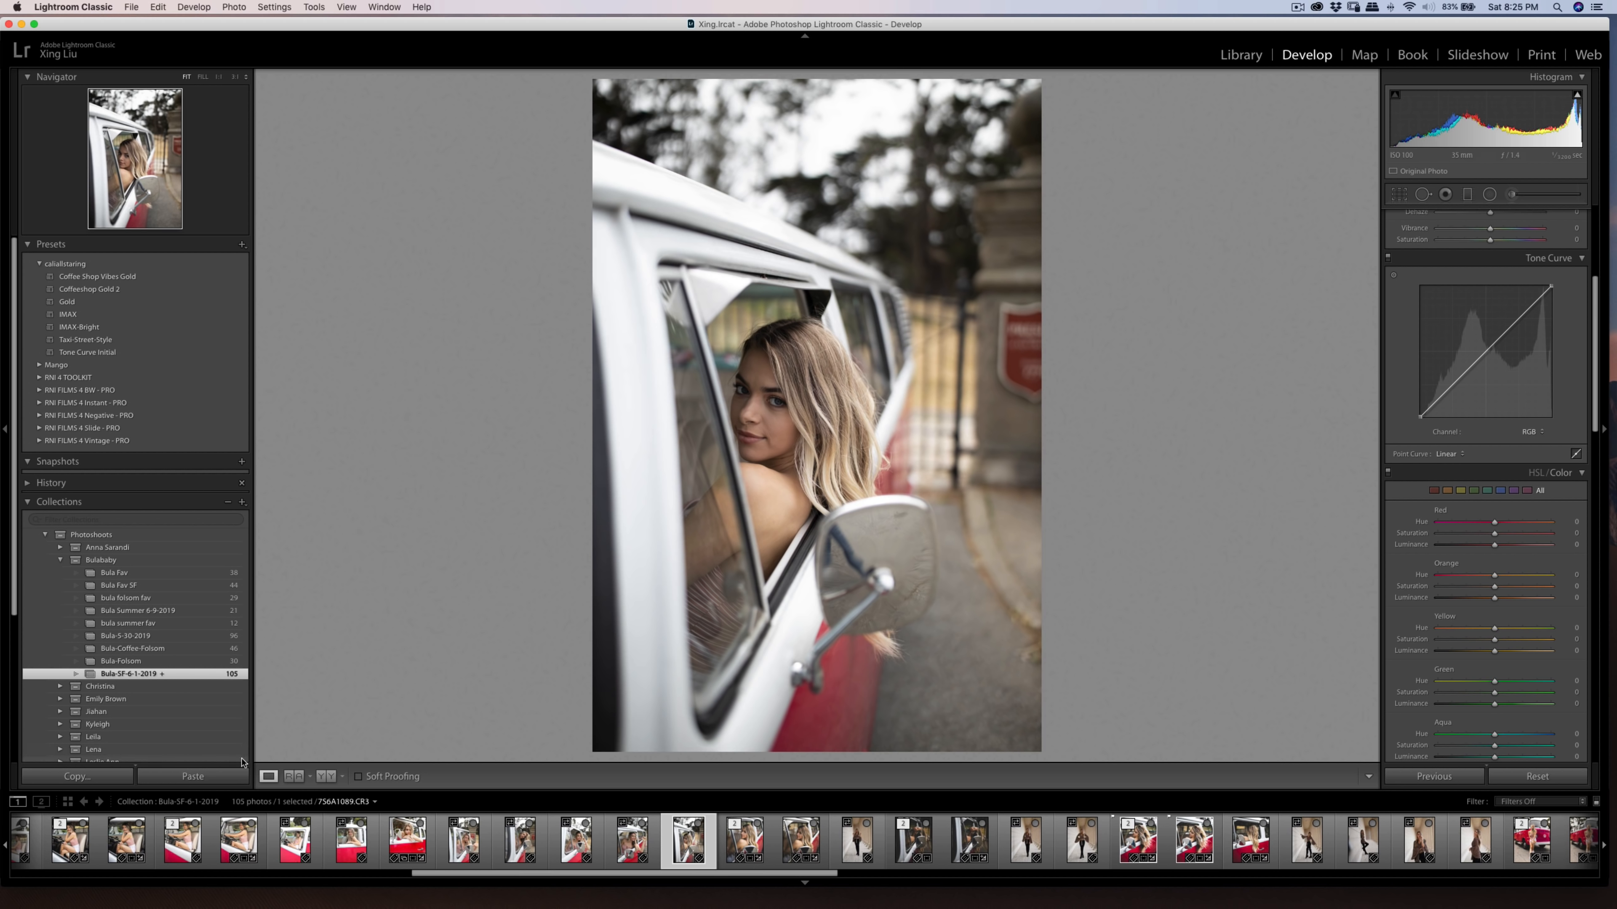
pyautogui.click(217, 777)
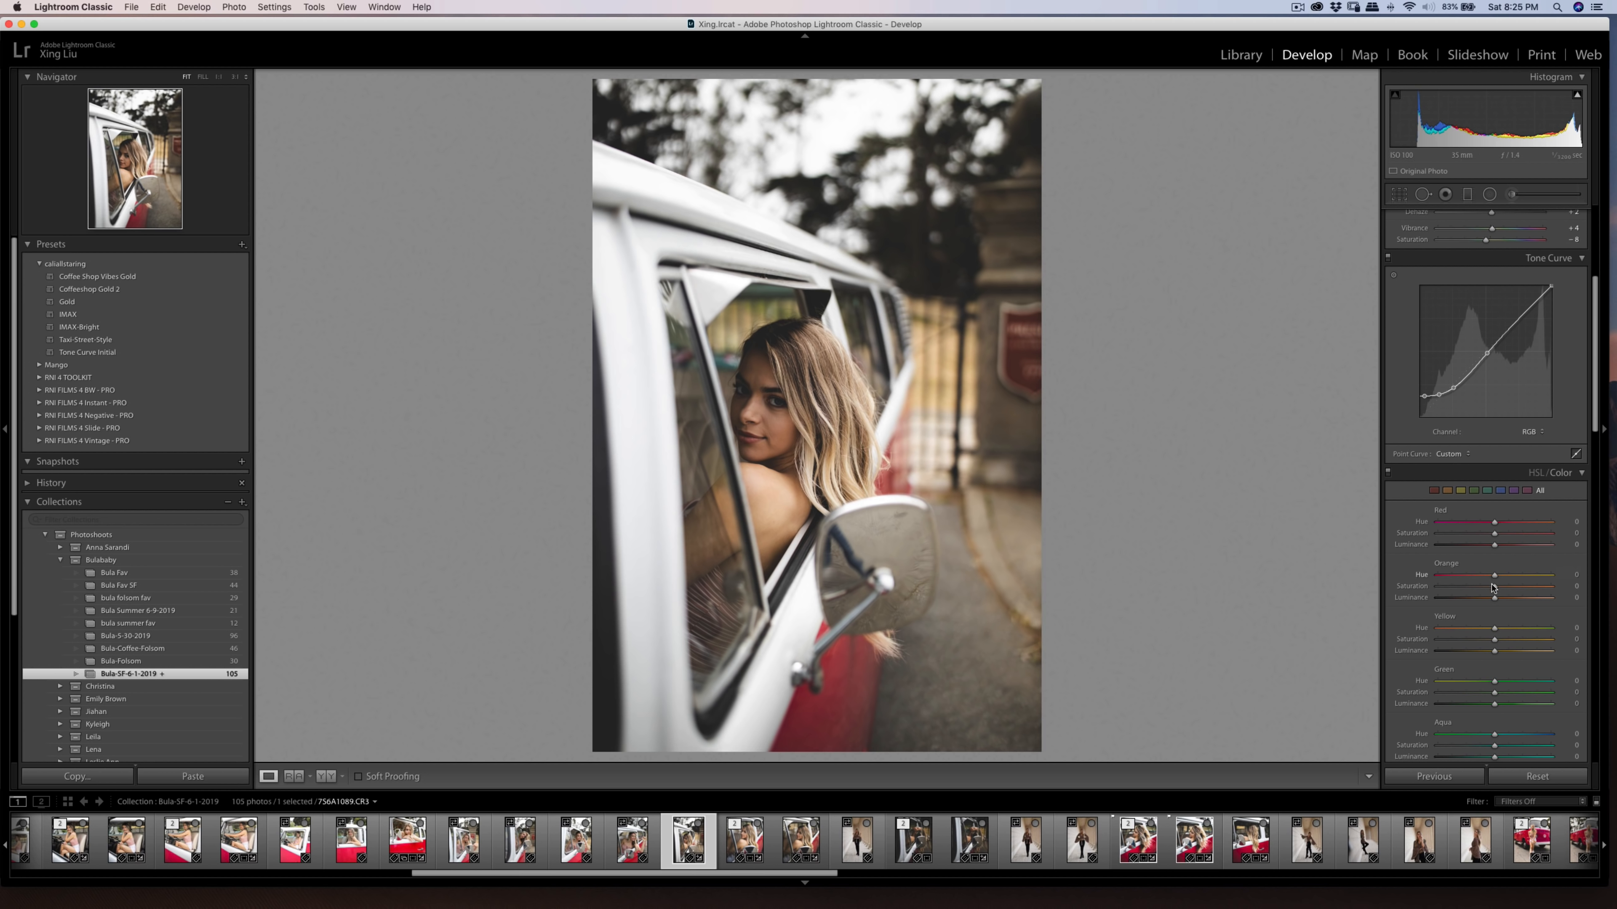
# Step: Set Shadows to +42 and Highlights to -19 on the pasted photo
pyautogui.scroll(5, 1449, 569)
pyautogui.moveTo(1493, 382)
pyautogui.mouseDown()
pyautogui.moveTo(1526, 381)
pyautogui.moveTo(1512, 391)
pyautogui.mouseUp()
pyautogui.moveTo(1509, 382); pyautogui.dragTo(1512, 382)
pyautogui.moveTo(1482, 370); pyautogui.dragTo(1480, 370)
# Step: Brush a shadow-lifting adjustment onto the woman's face with a size 7.0 auto-masked brush
pyautogui.click(1512, 194)
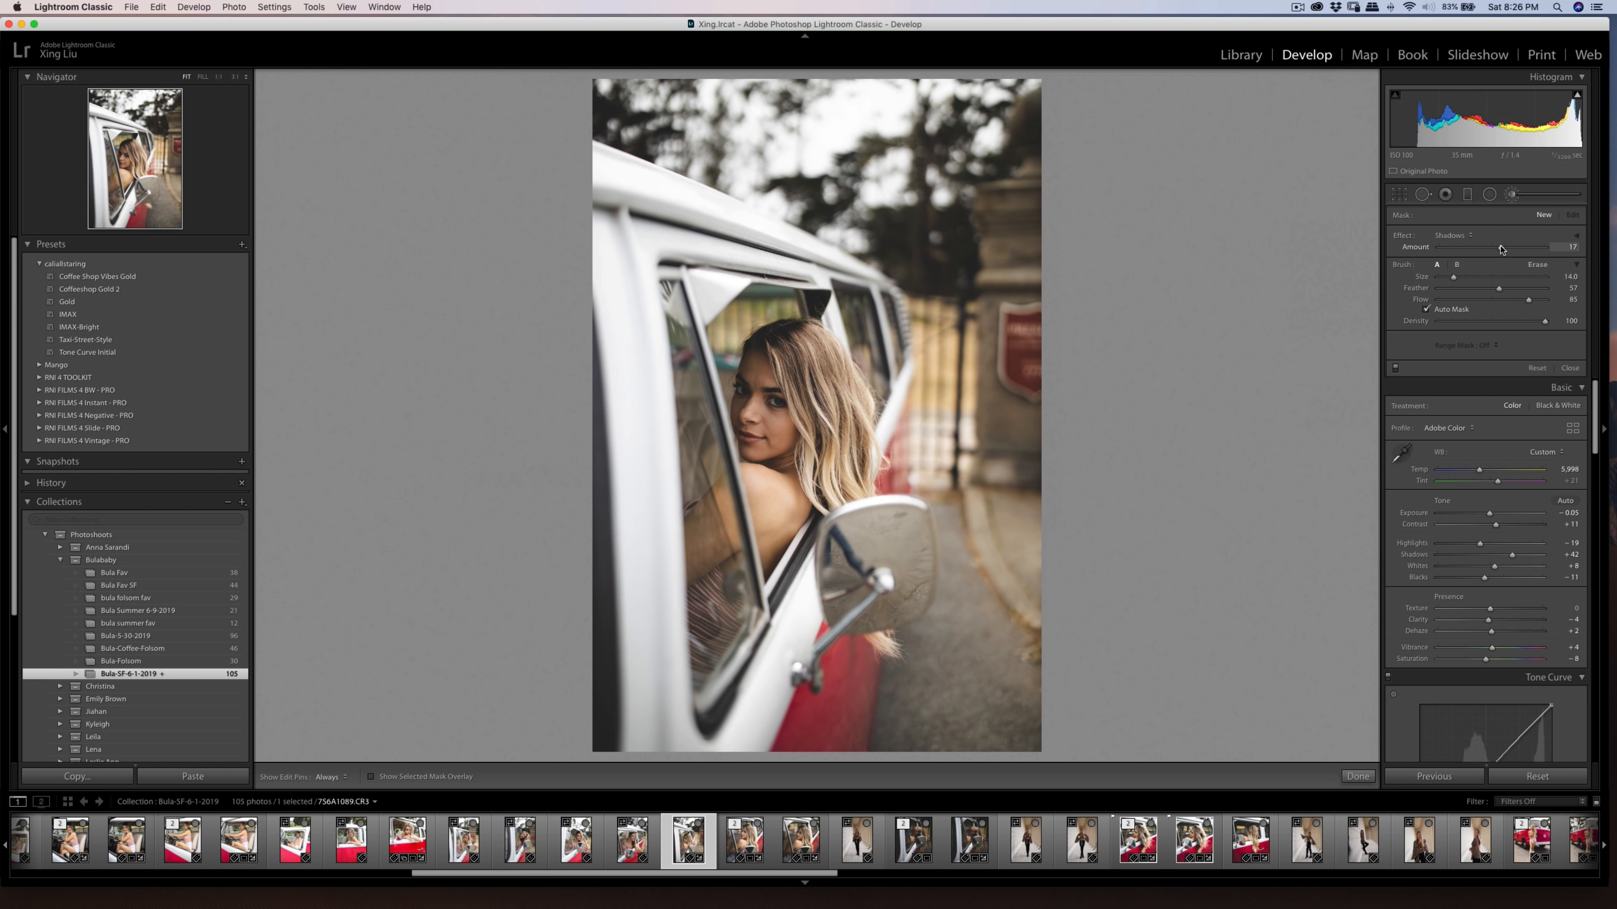
pyautogui.scroll(-7, 751, 411)
pyautogui.press('h')
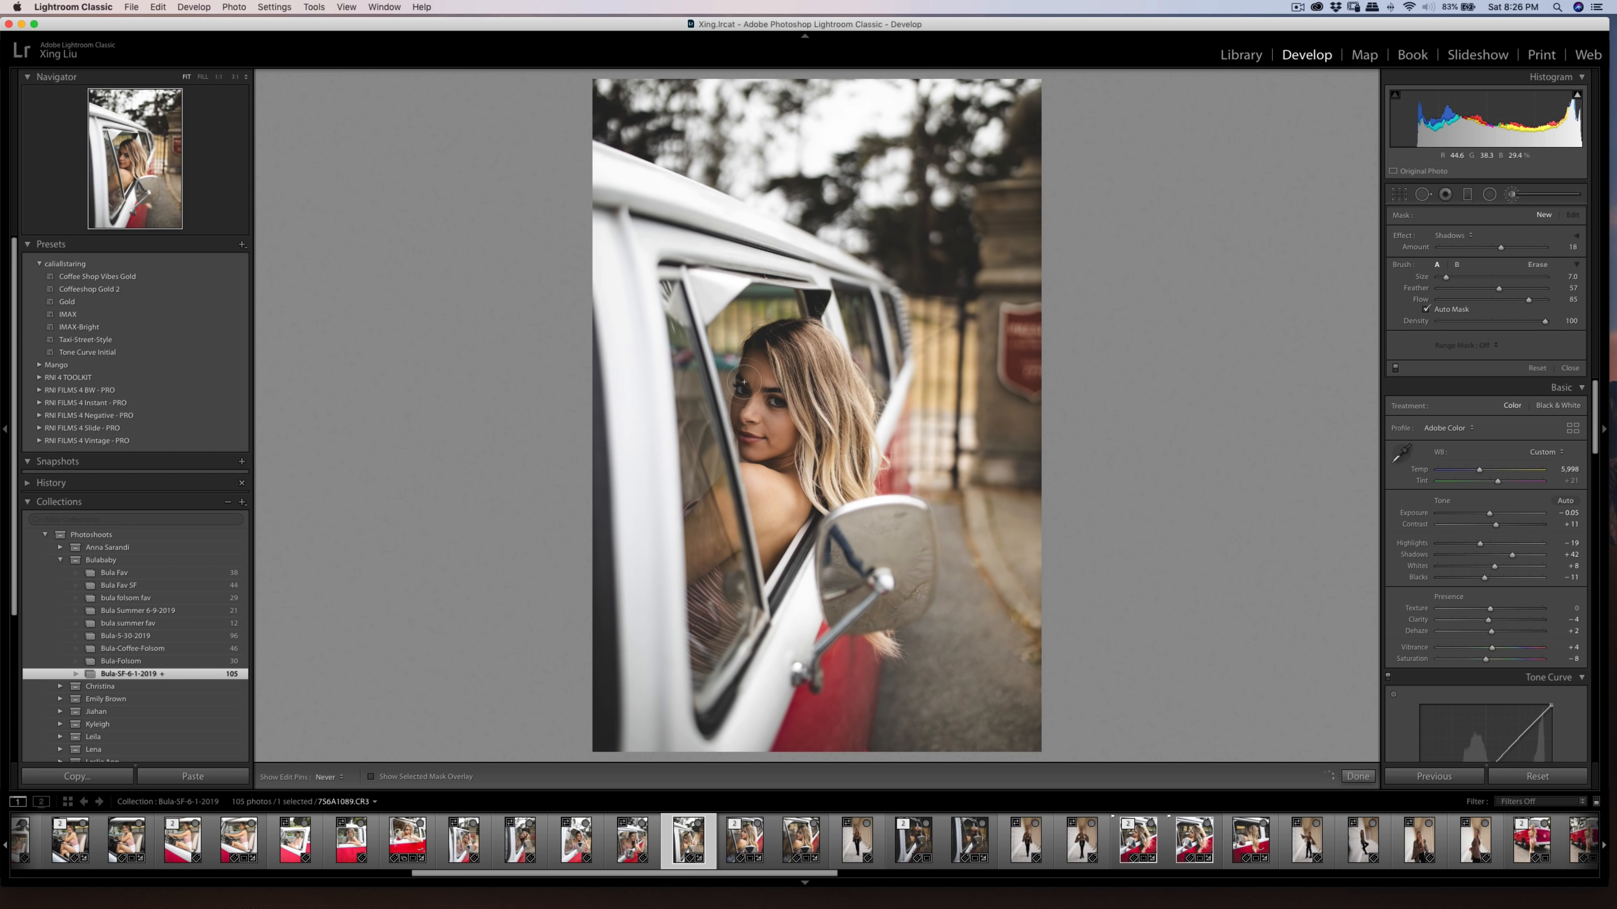
pyautogui.press('h')
pyautogui.click(757, 375)
# Step: Lower Highlights to -24, pull down the tone curve's white end and adjust its midtone point
pyautogui.scroll(-4, 1490, 522)
pyautogui.moveTo(1480, 420); pyautogui.dragTo(1477, 420)
pyautogui.moveTo(1552, 581); pyautogui.dragTo(1551, 588)
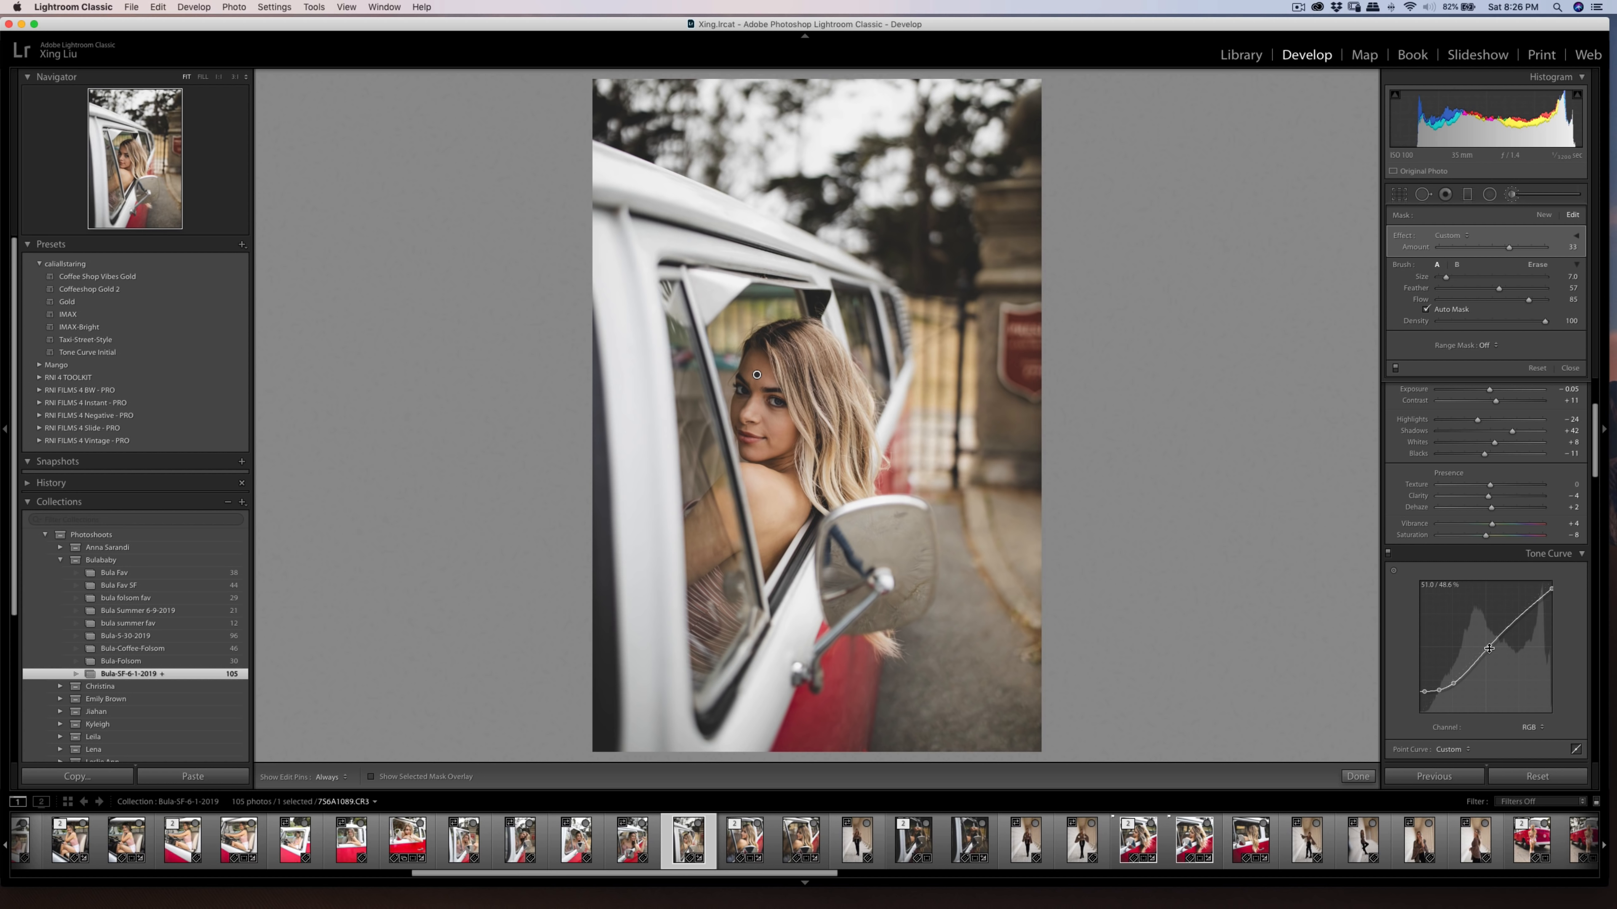
pyautogui.moveTo(1489, 647); pyautogui.dragTo(1493, 649)
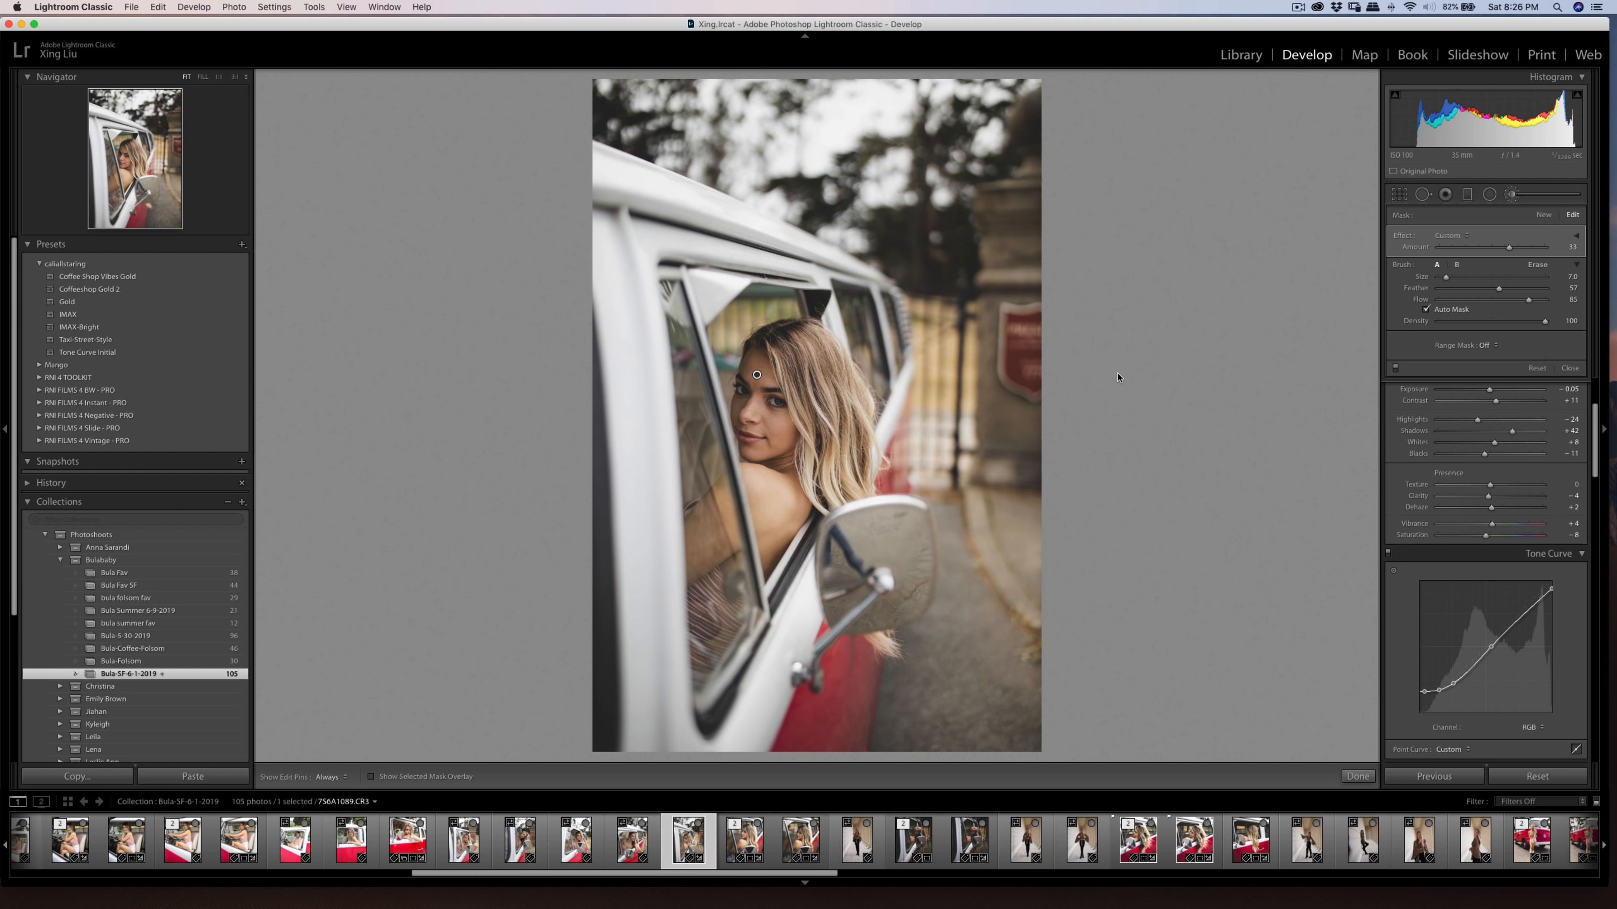
# Step: Crop the photo tighter around the woman at the 4 x 5 / 8 x 10 aspect and rotate it to -0.43
pyautogui.click(1400, 194)
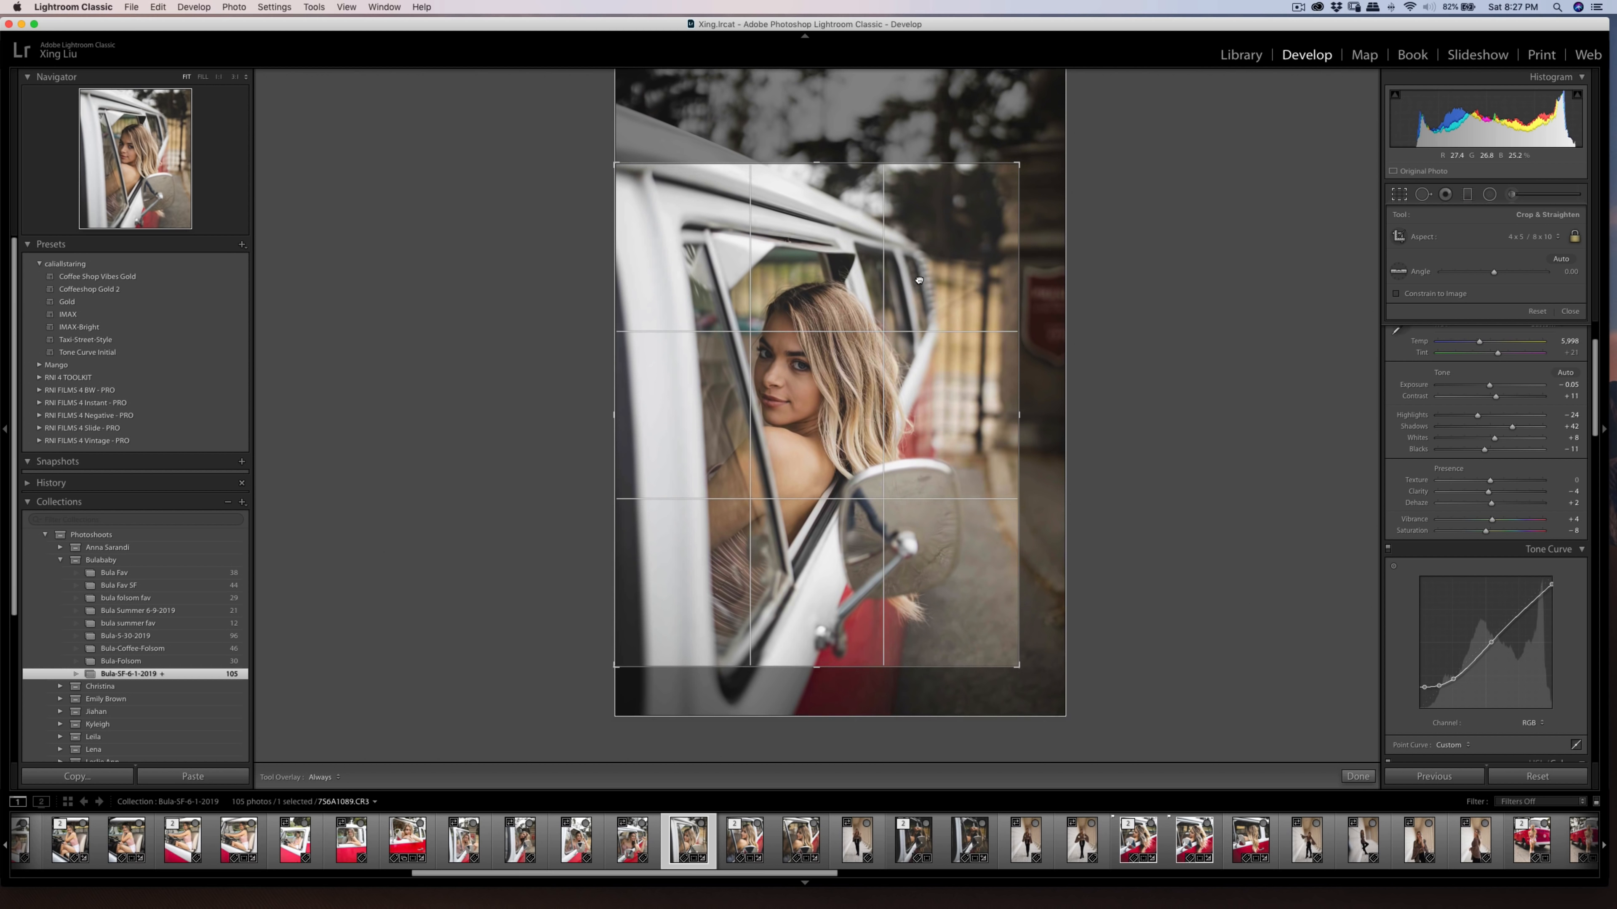
pyautogui.moveTo(1094, 335); pyautogui.dragTo(1099, 338)
pyautogui.moveTo(1017, 165); pyautogui.dragTo(993, 194)
pyautogui.press('Return')
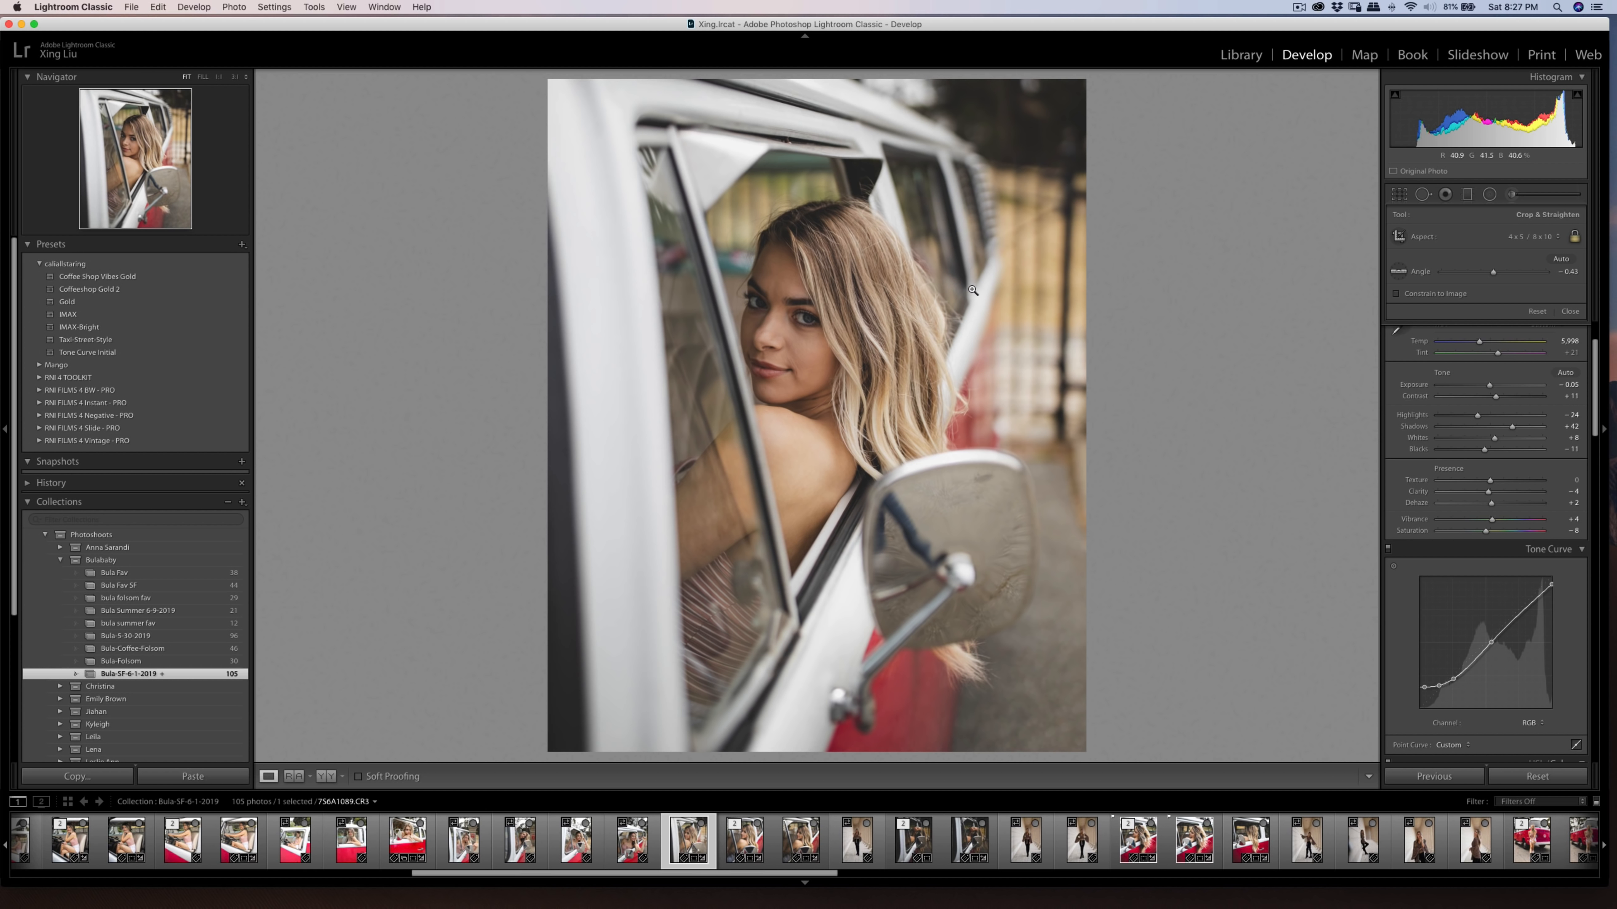
# Step: Retouch the woman's eye up close with a small auto-masked adjustment brush at amount 8, and return to the full photo
pyautogui.click(801, 319)
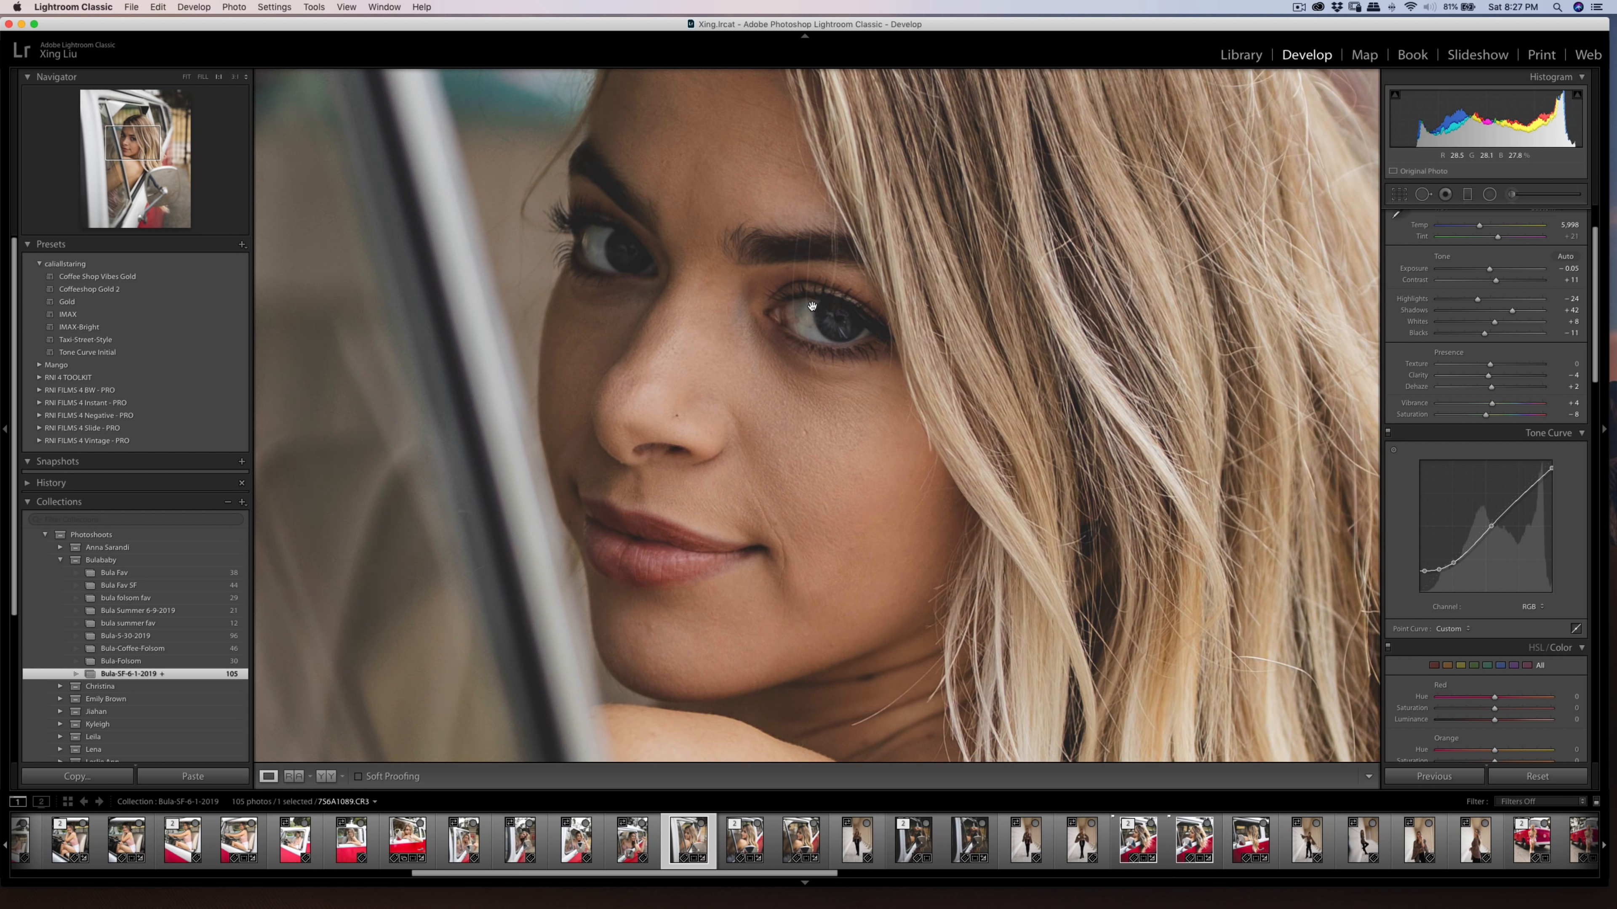
pyautogui.moveTo(812, 307)
pyautogui.mouseDown()
pyautogui.moveTo(925, 401)
pyautogui.moveTo(915, 316)
pyautogui.mouseUp()
pyautogui.press('k')
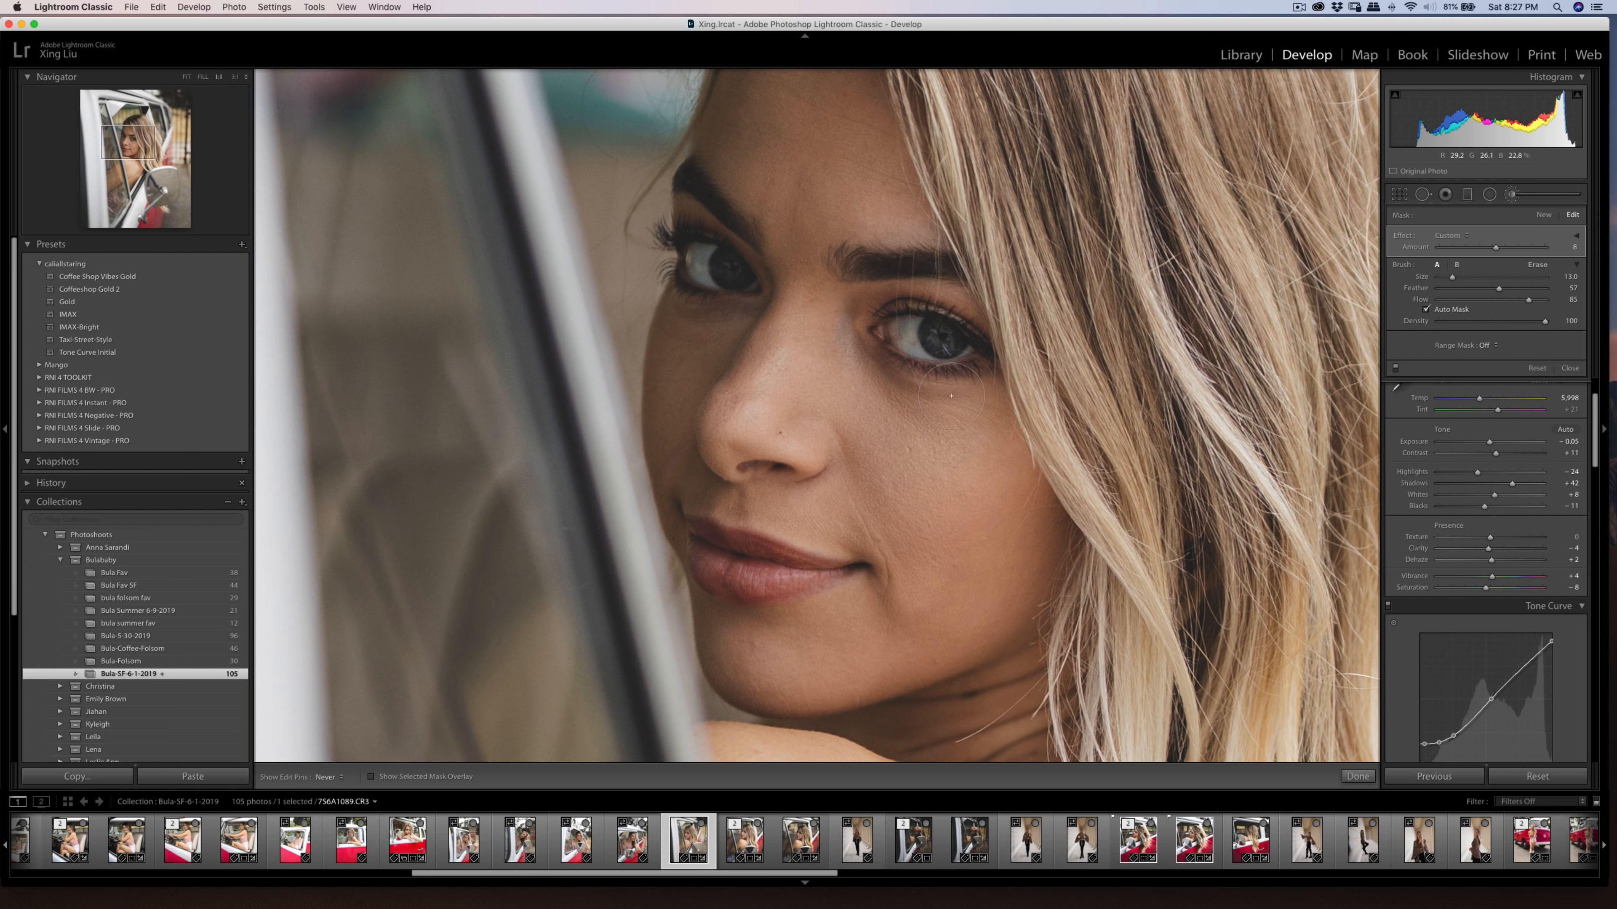
pyautogui.press('h')
pyautogui.click(1509, 199)
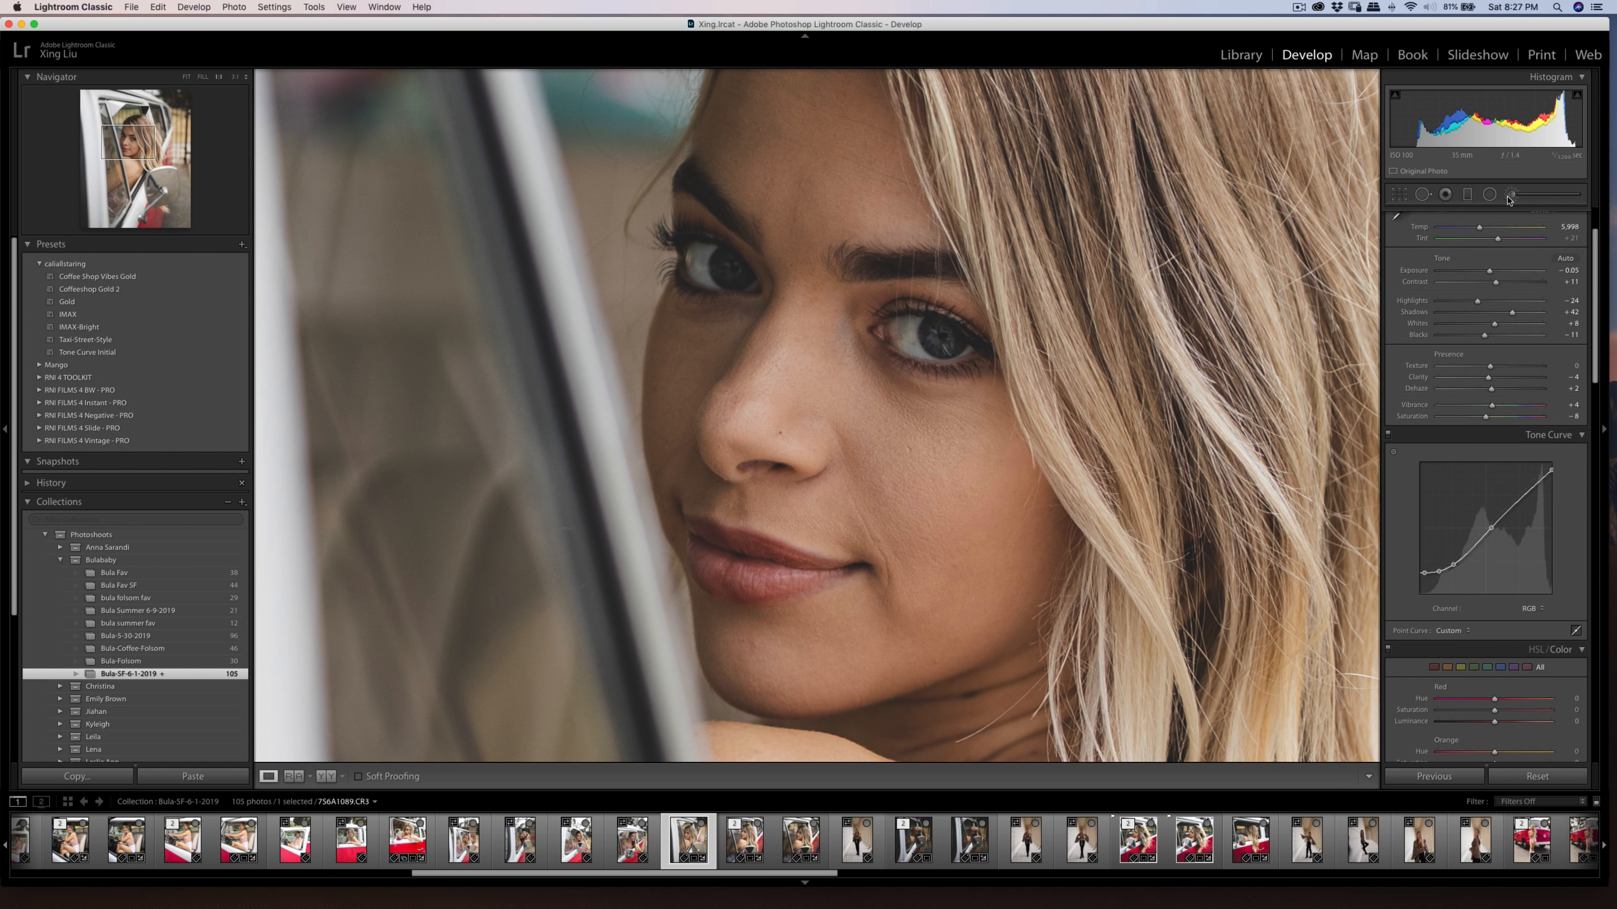
pyautogui.click(1510, 195)
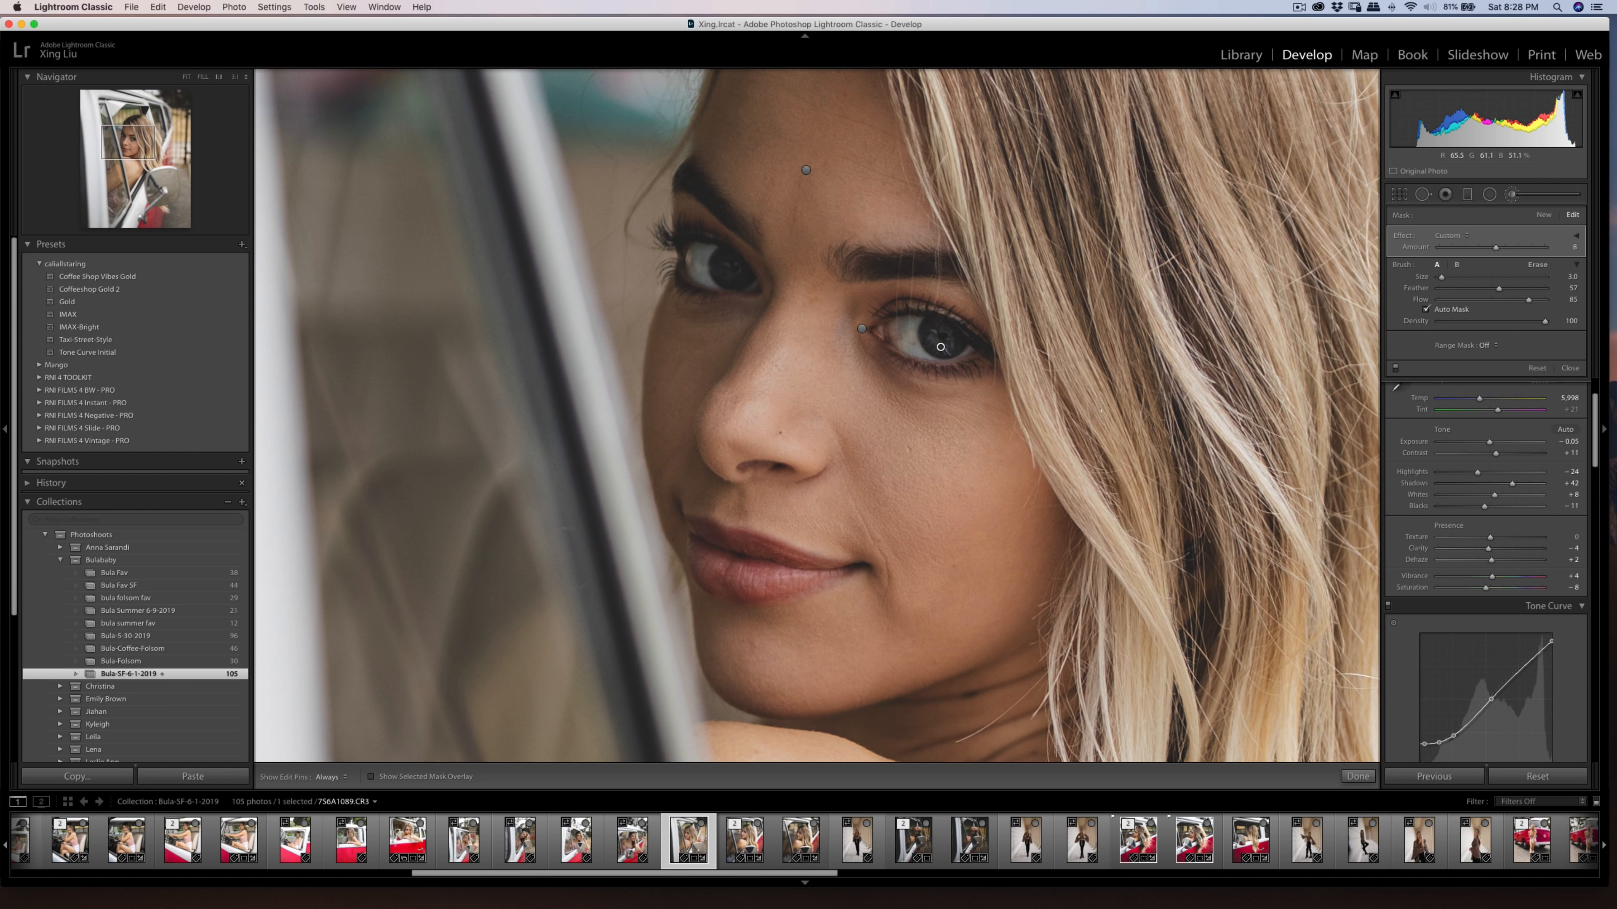
pyautogui.press('h')
pyautogui.press('h')
pyautogui.click(1357, 776)
pyautogui.click(1017, 441)
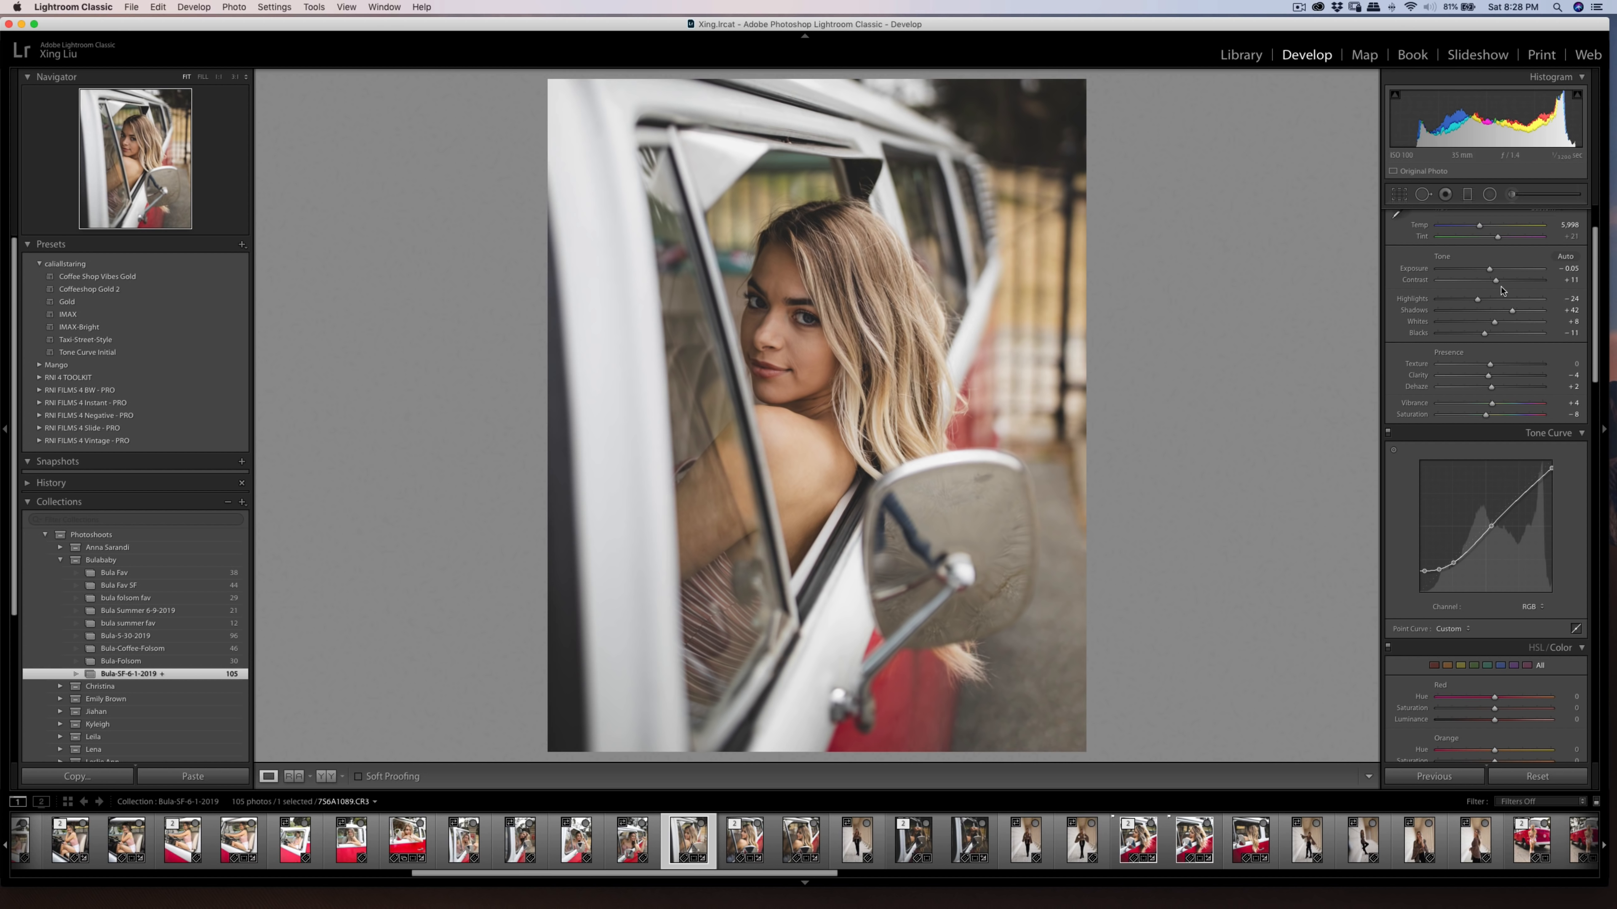
# Step: Set Contrast to +17, Highlights to -28 and Blacks to -7
pyautogui.moveTo(1496, 281); pyautogui.dragTo(1502, 287)
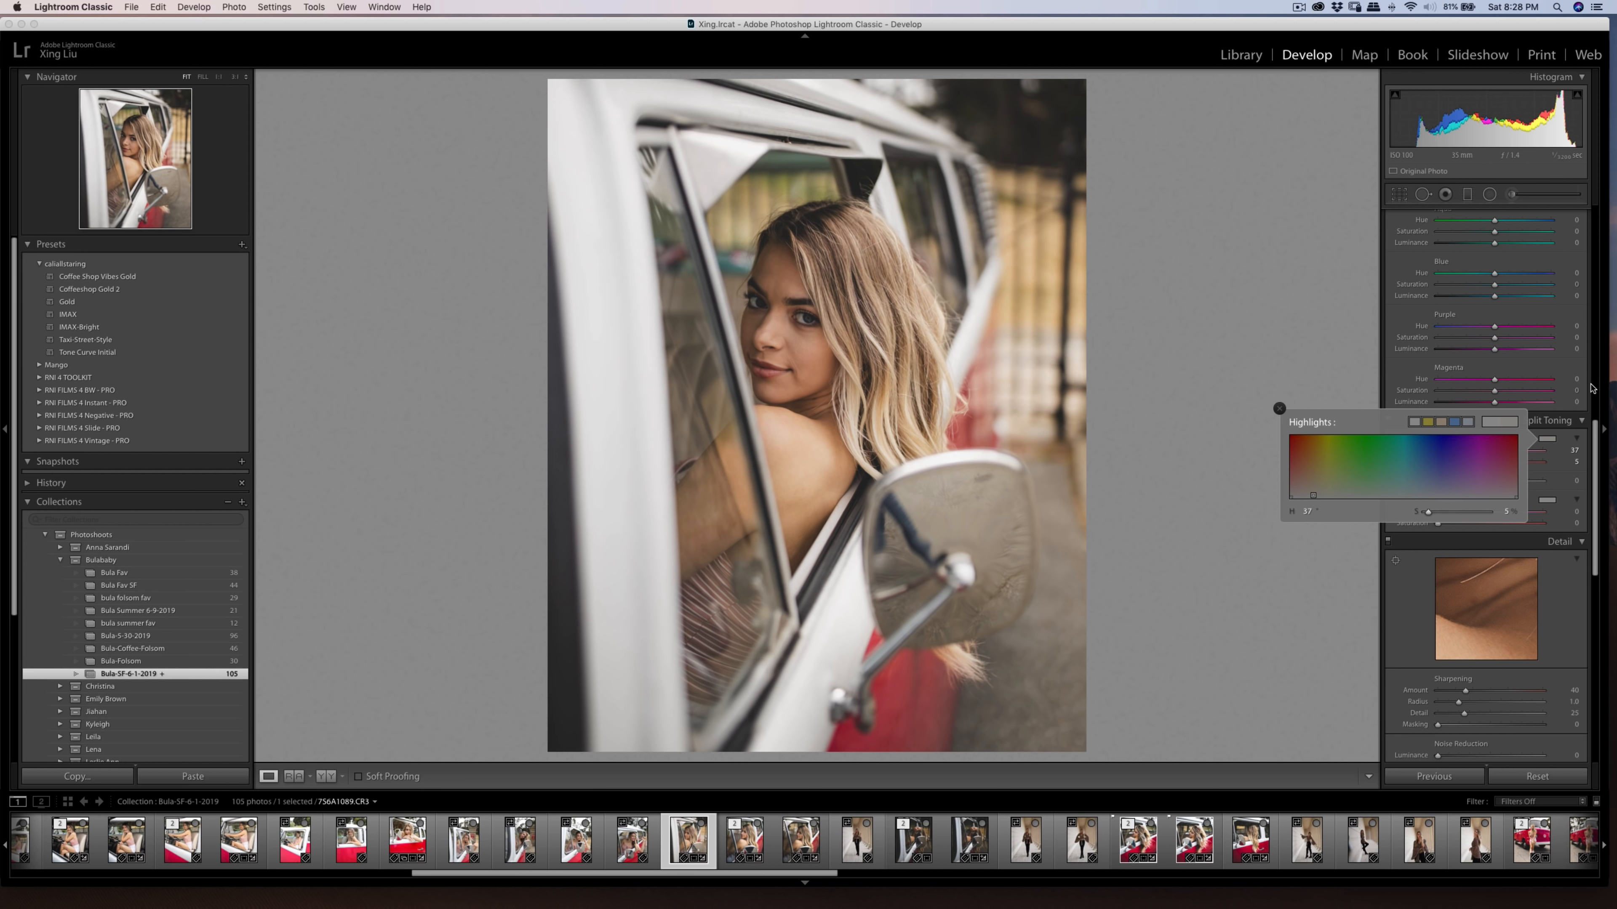
pyautogui.click(1594, 386)
pyautogui.moveTo(1494, 569); pyautogui.dragTo(1476, 636)
# Step: Tighten the existing crop further around the woman and the side mirror
pyautogui.press('r')
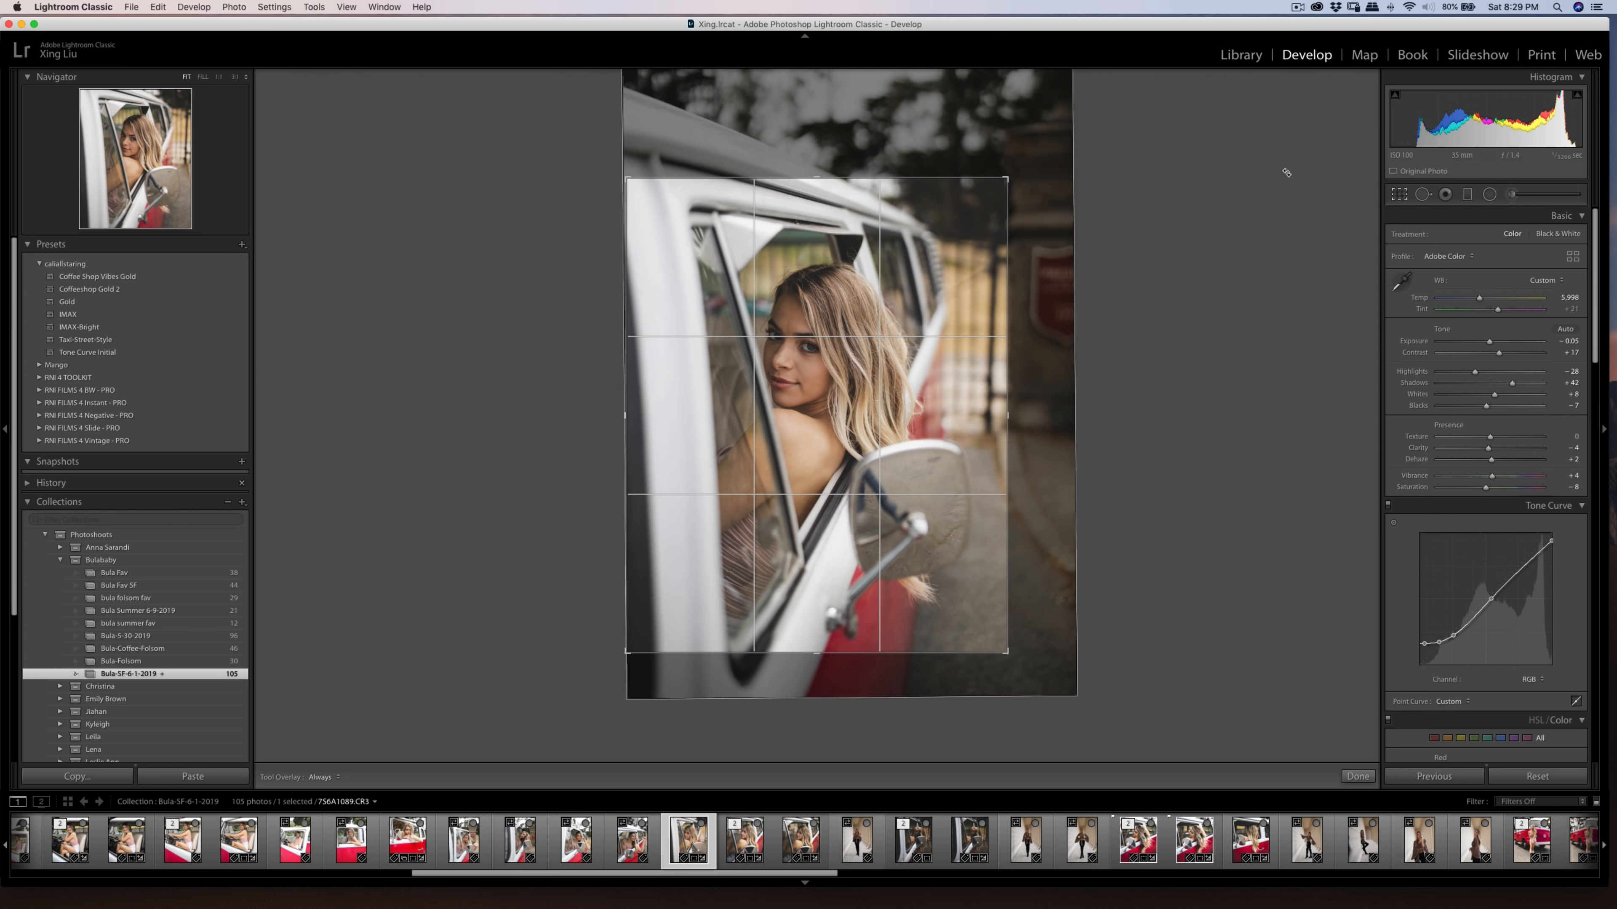
pyautogui.moveTo(1004, 174); pyautogui.dragTo(1003, 183)
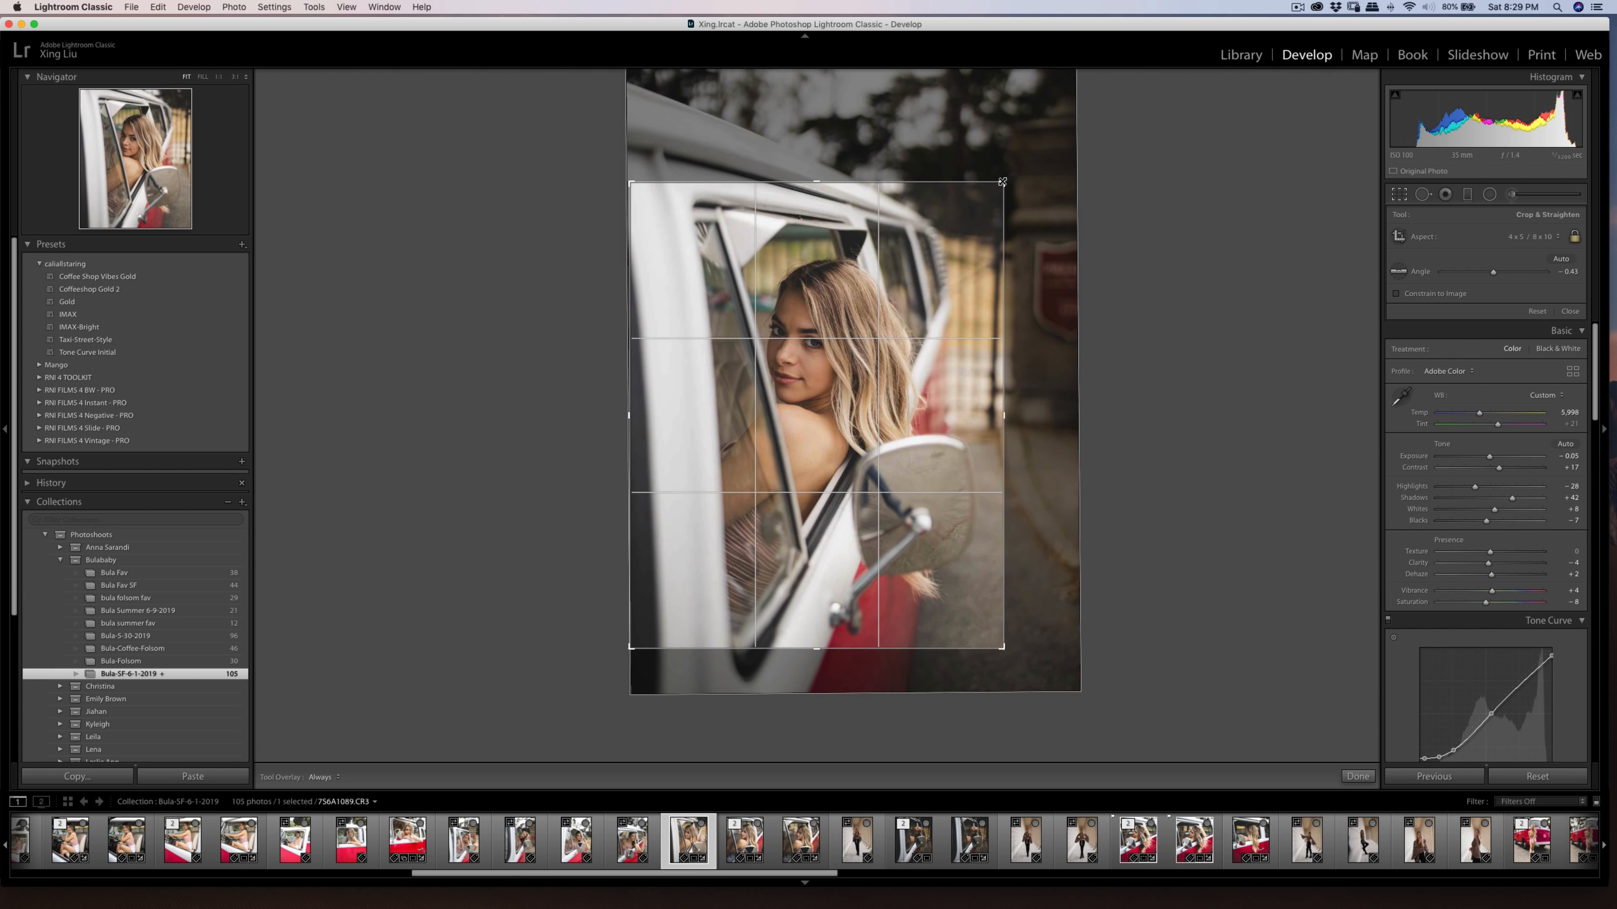
pyautogui.moveTo(1004, 648); pyautogui.dragTo(951, 601)
pyautogui.press('Return')
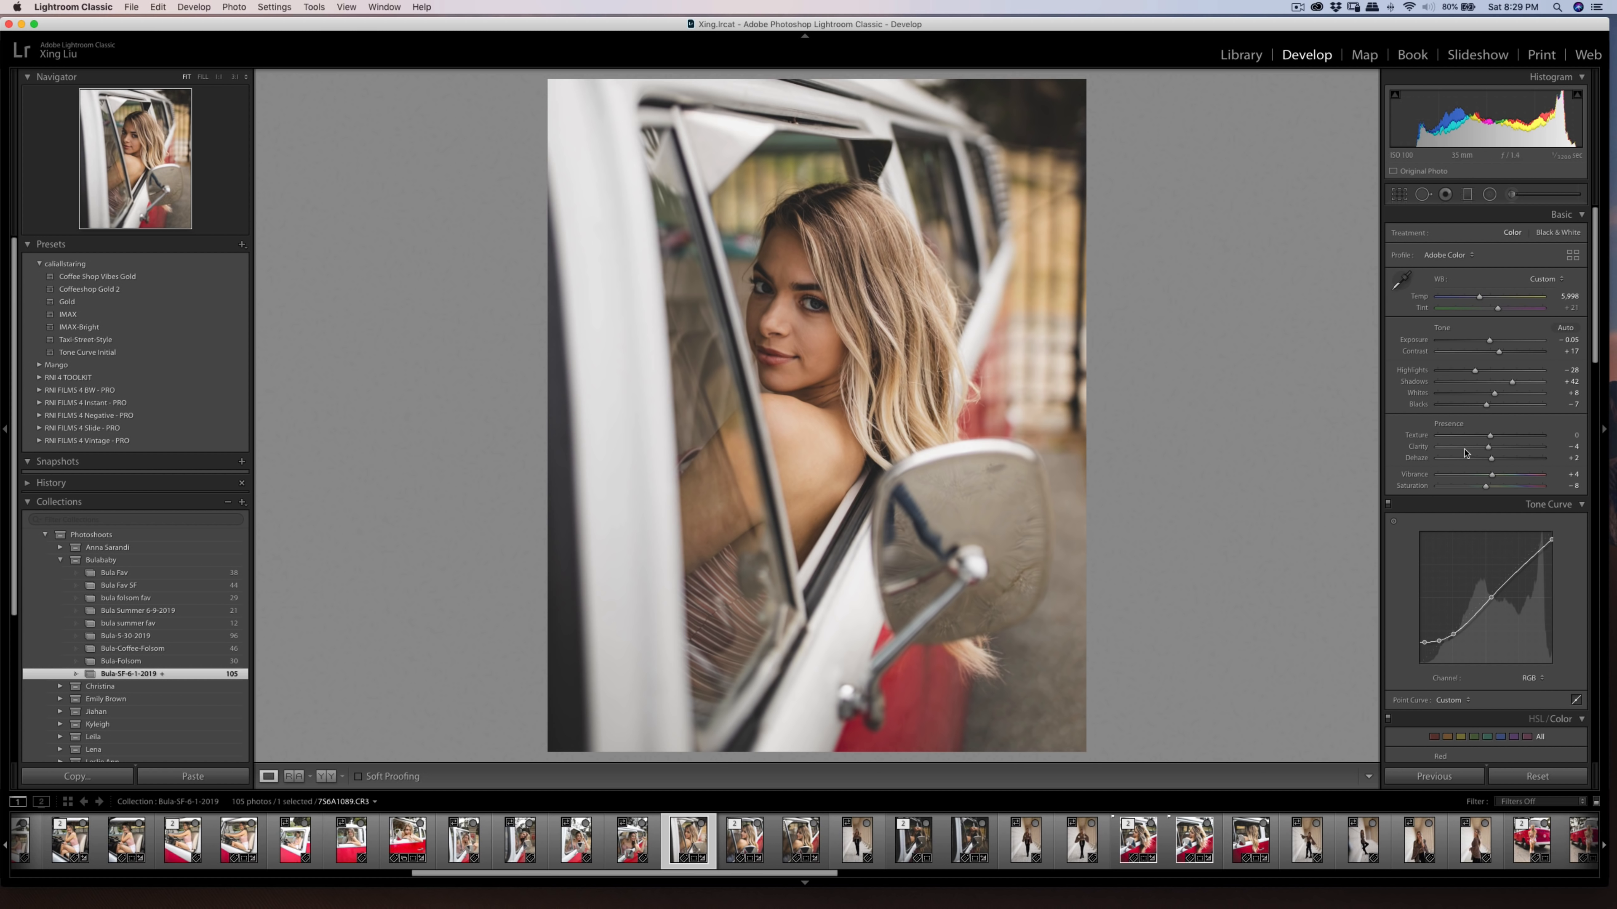
# Step: Set Vibrance to +5, Exposure to -0.10 and Highlights to -36, and shift the tone curve's midtone point slightly
pyautogui.moveTo(1492, 475); pyautogui.dragTo(1494, 474)
pyautogui.moveTo(1491, 598); pyautogui.dragTo(1487, 598)
pyautogui.moveTo(1490, 341); pyautogui.dragTo(1488, 340)
pyautogui.moveTo(1475, 370); pyautogui.dragTo(1471, 371)
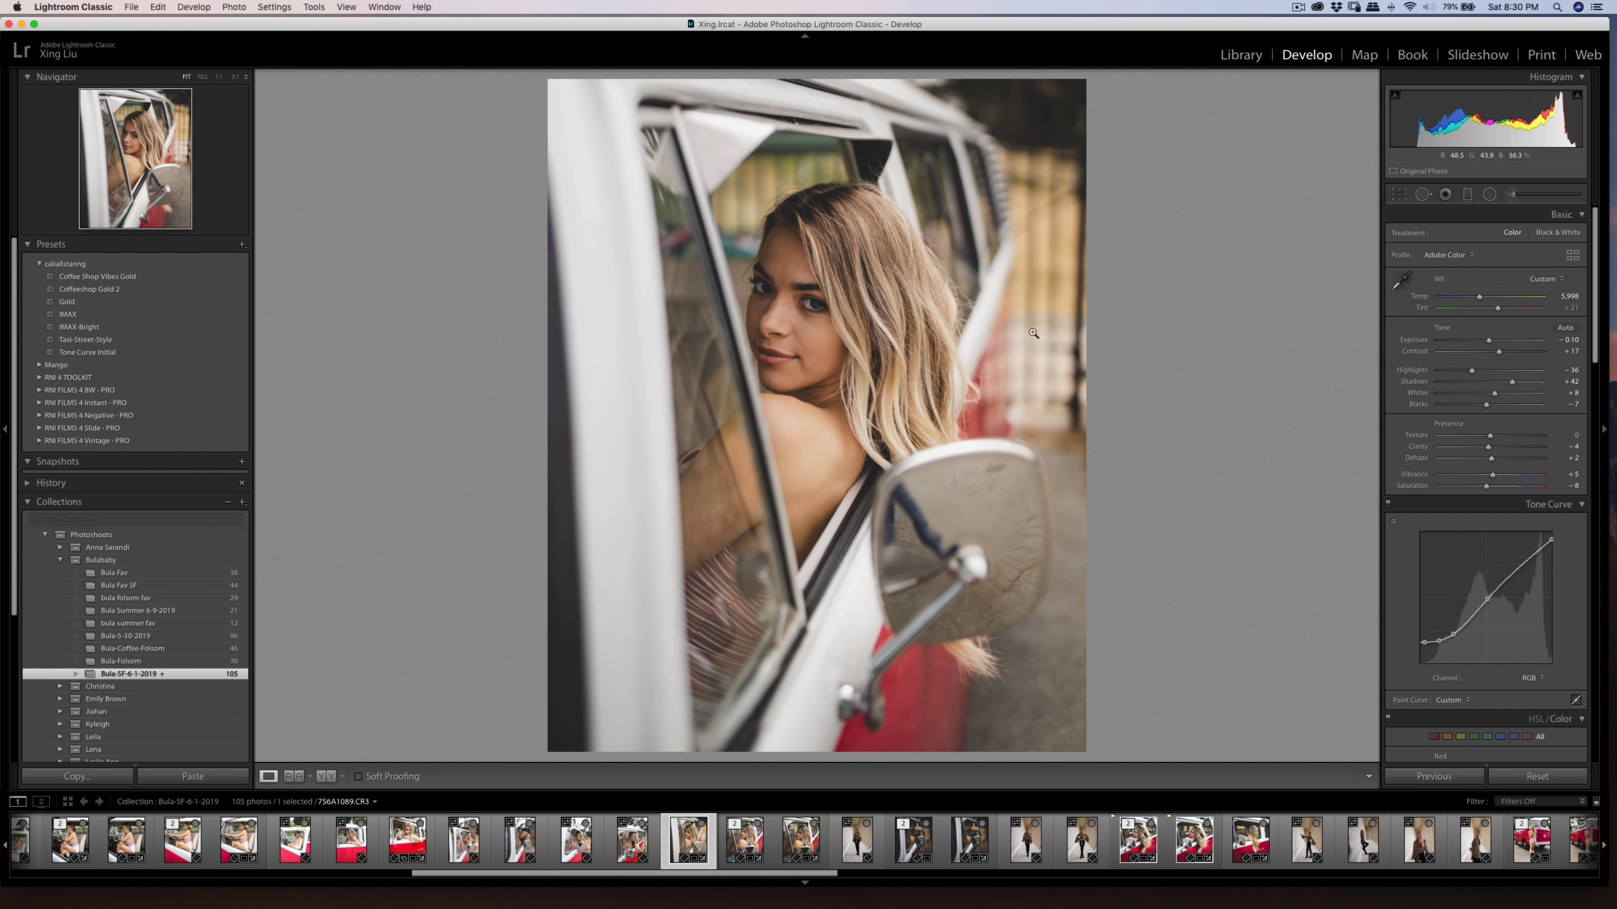
# Step: Open the photo for editing in Portraiture 3 and apply its skin smoothing with the Custom preset
pyautogui.rightClick(906, 340)
pyautogui.moveTo(931, 449)
pyautogui.click(1120, 461)
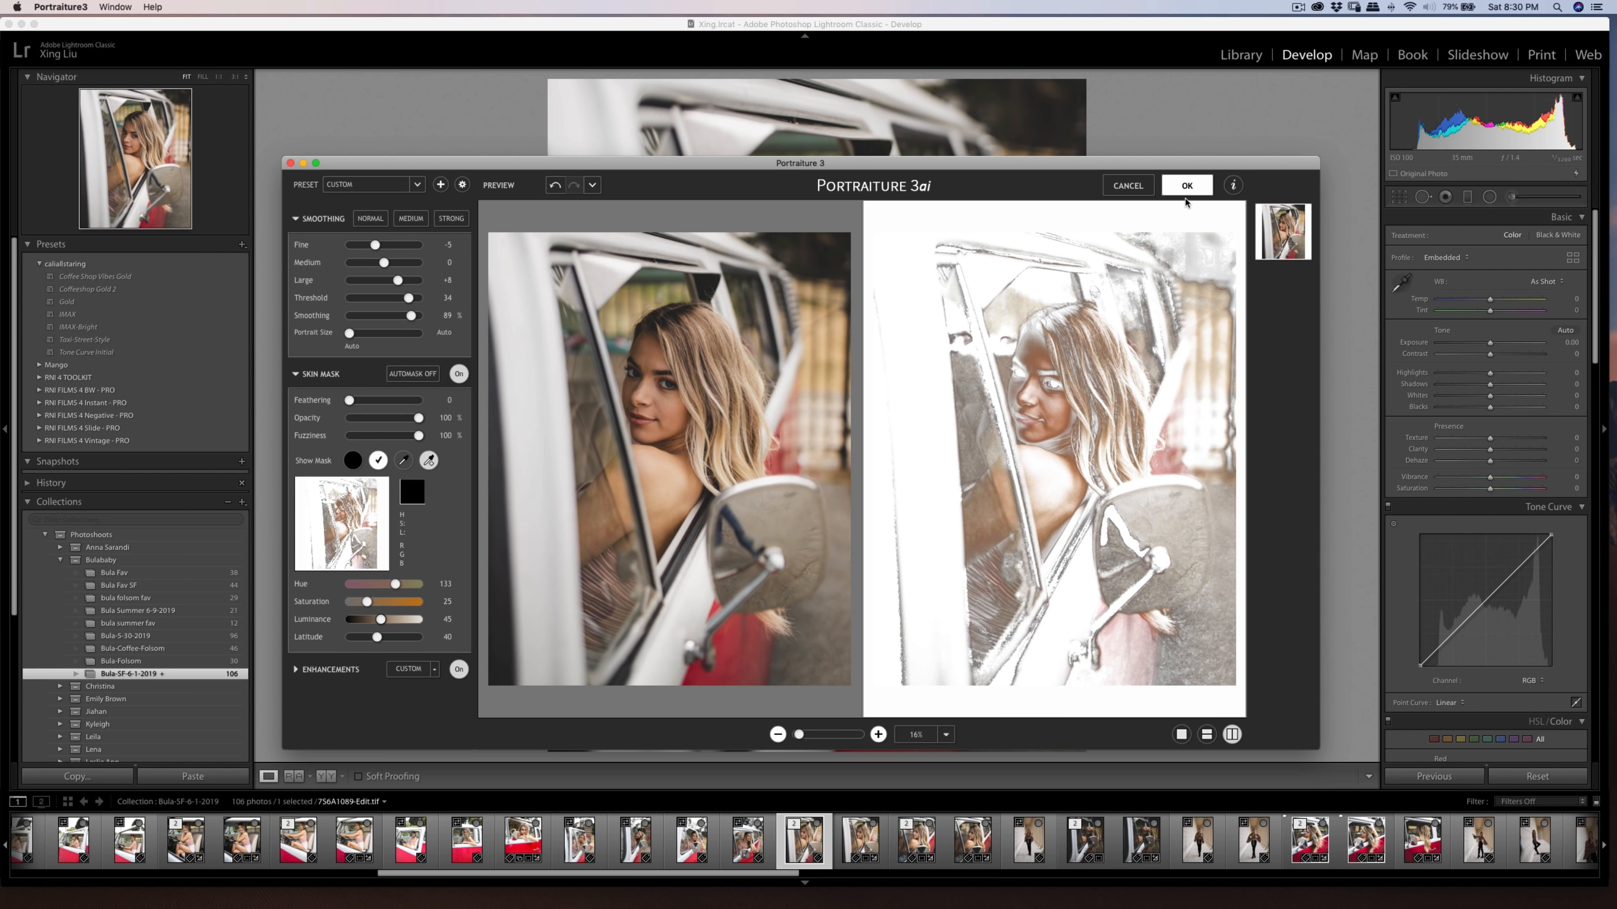
pyautogui.click(1187, 186)
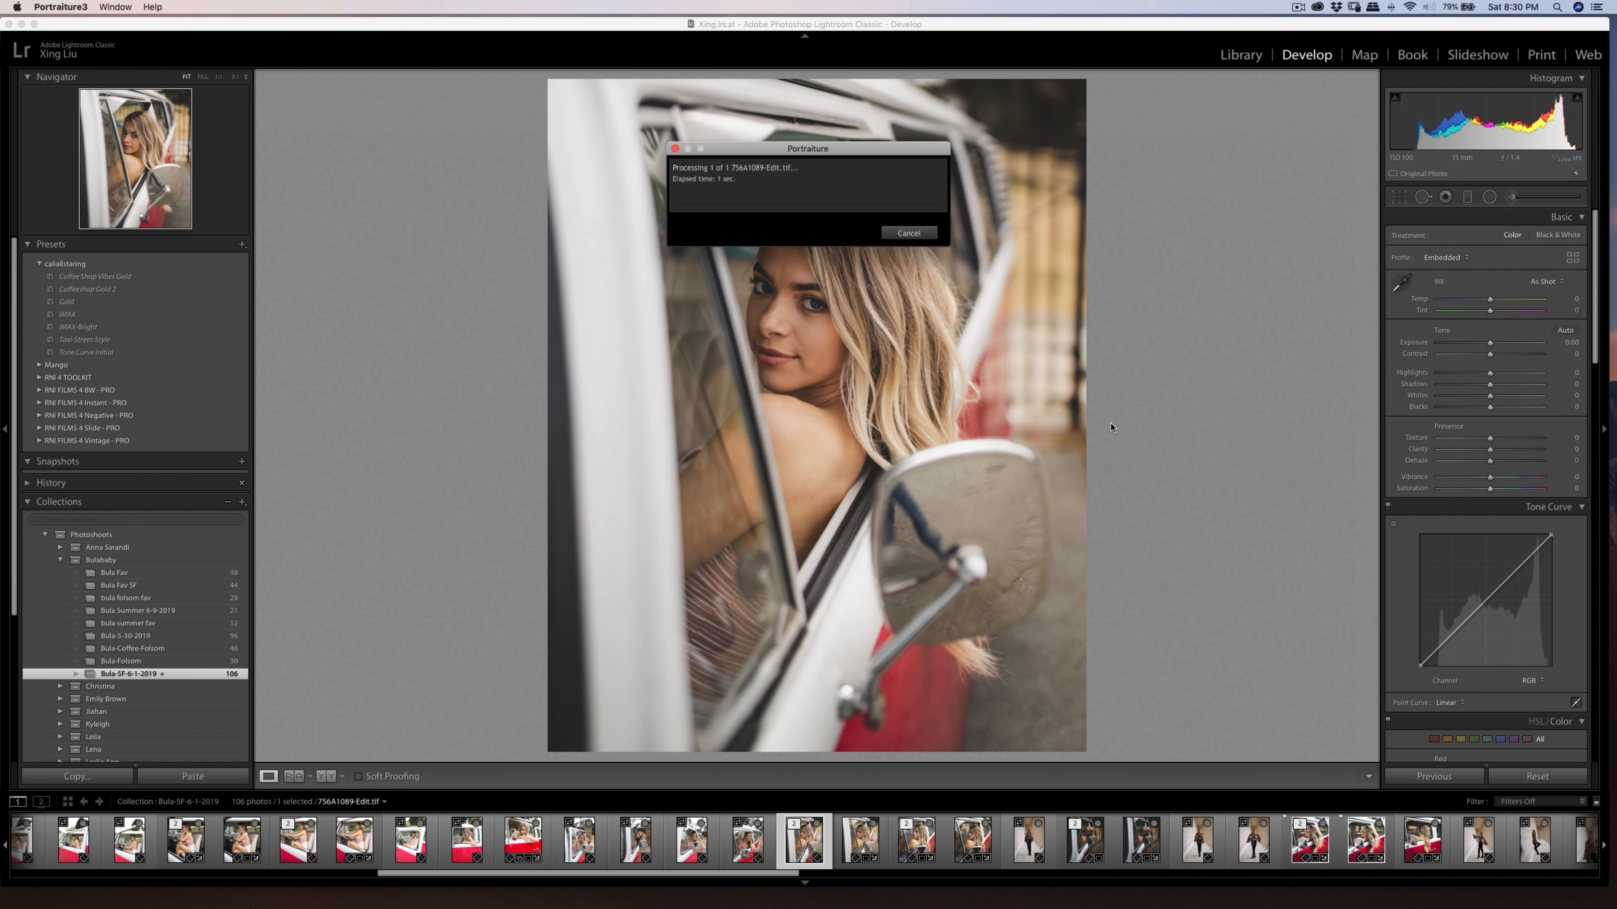